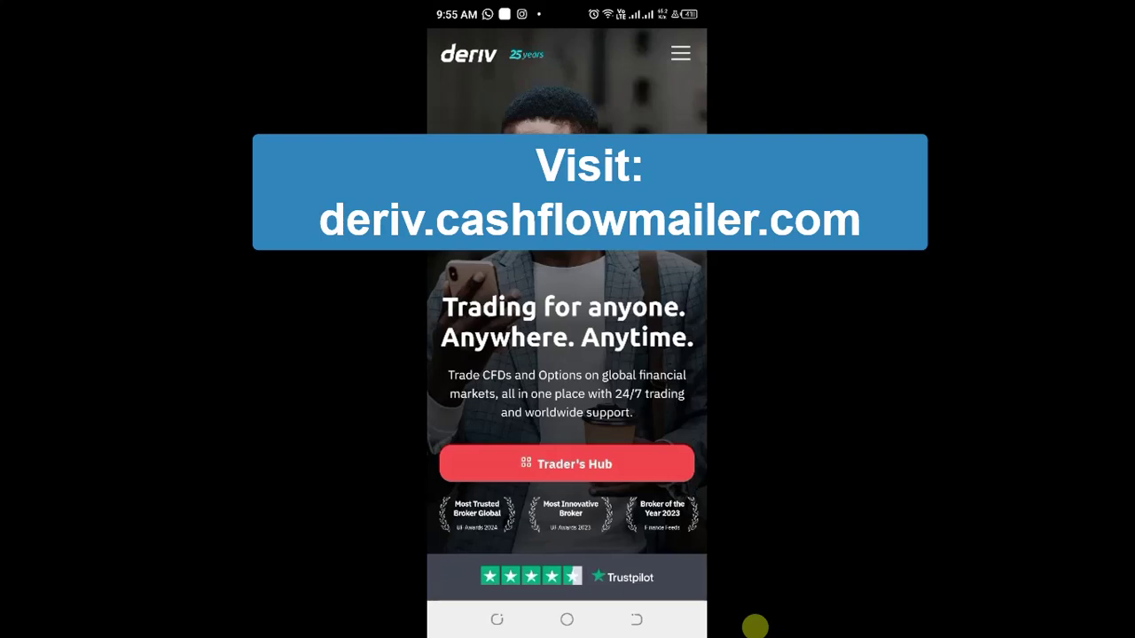
Step: Go to Trader's Hub and scroll down to the demo account's Options platforms, including Deriv GO
left_click(567, 464)
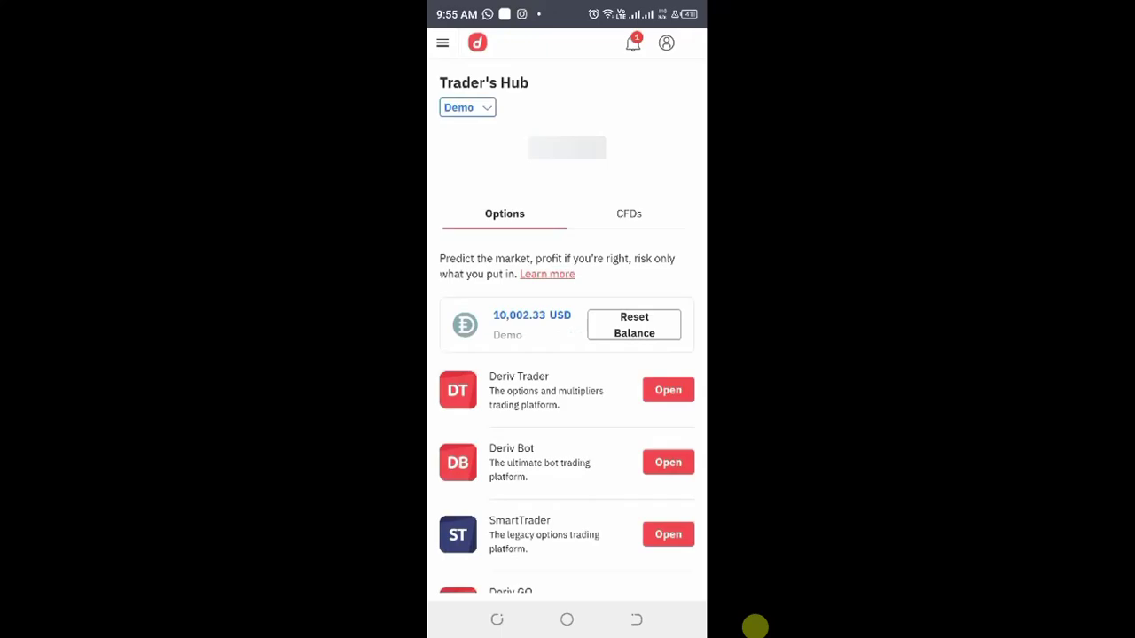
scroll(567, 328, "down", 2)
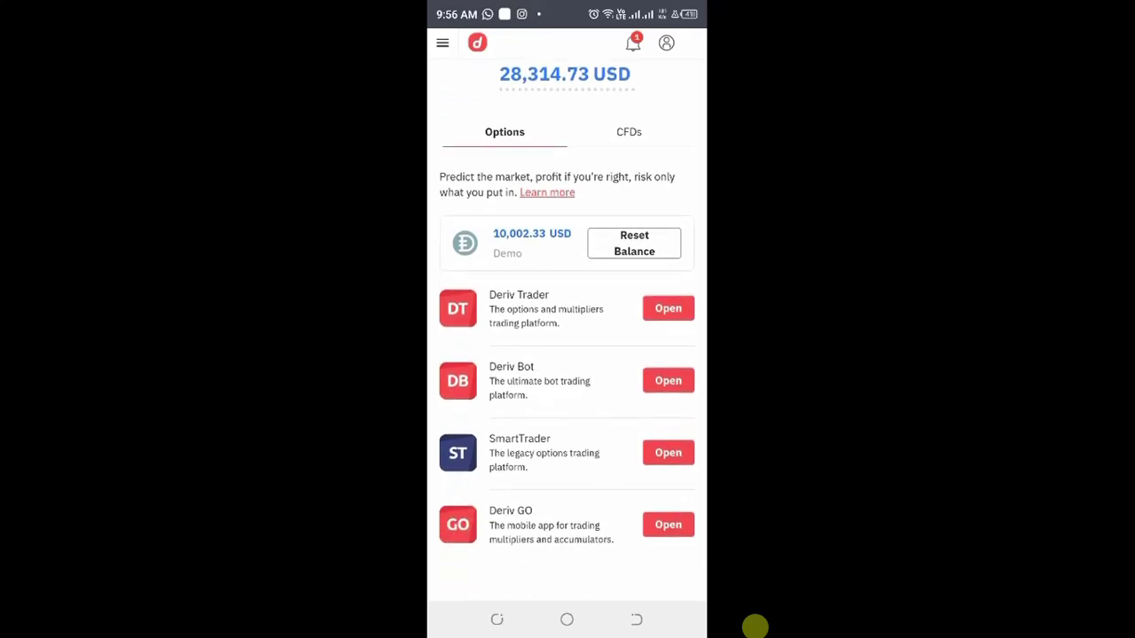
Step: Launch Deriv Bot from the Options list to reach its Dashboard
left_click(669, 390)
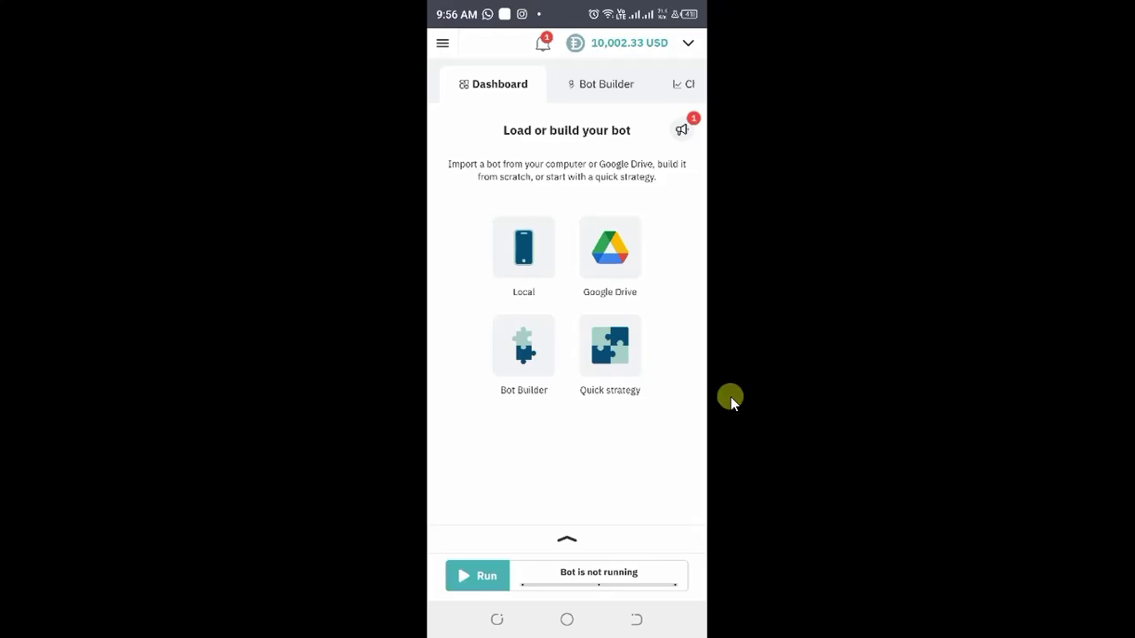
Step: Choose Local loading and select an XML file from the device to bring up the file sources
left_click(534, 263)
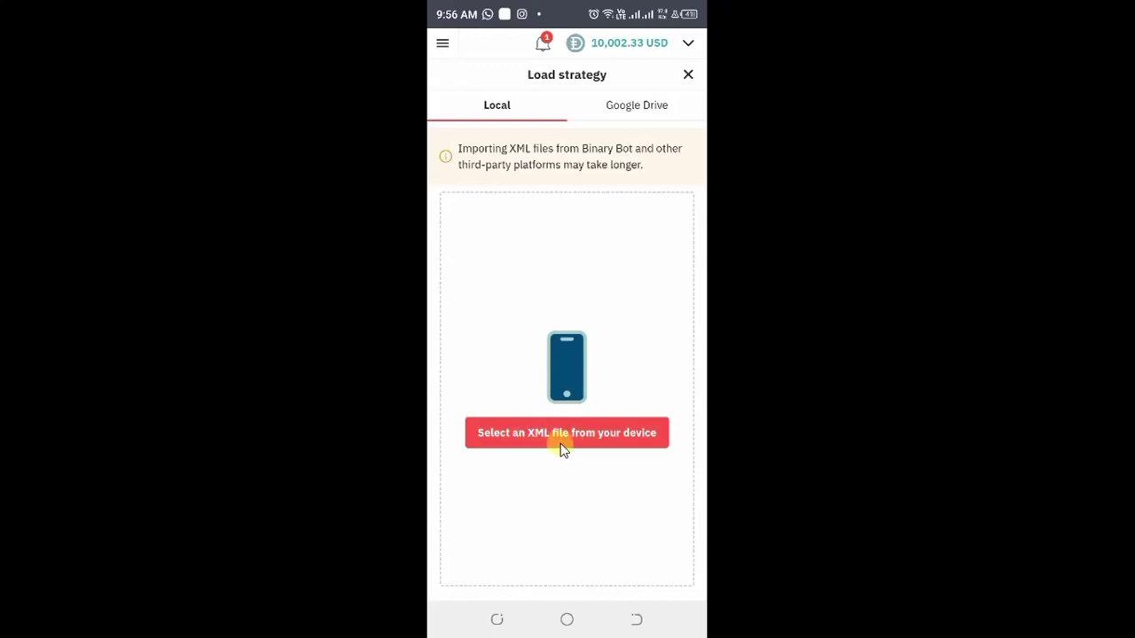
left_click(627, 439)
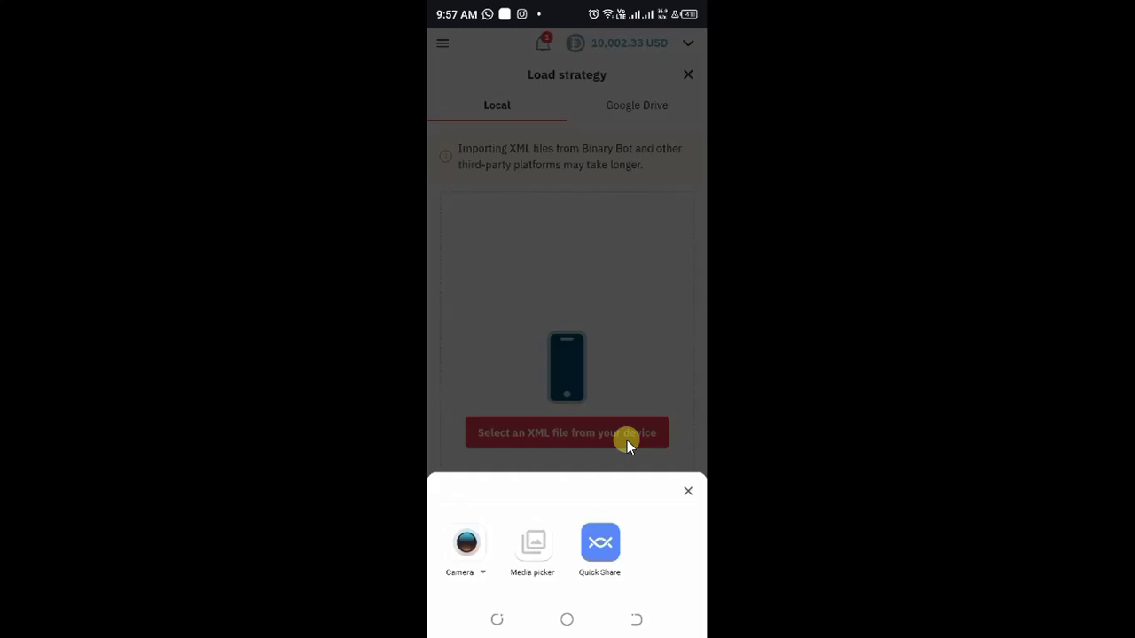
Step: Load the ProfitMax Trader XML file from the phone via Media picker into Bot Builder
left_click(546, 557)
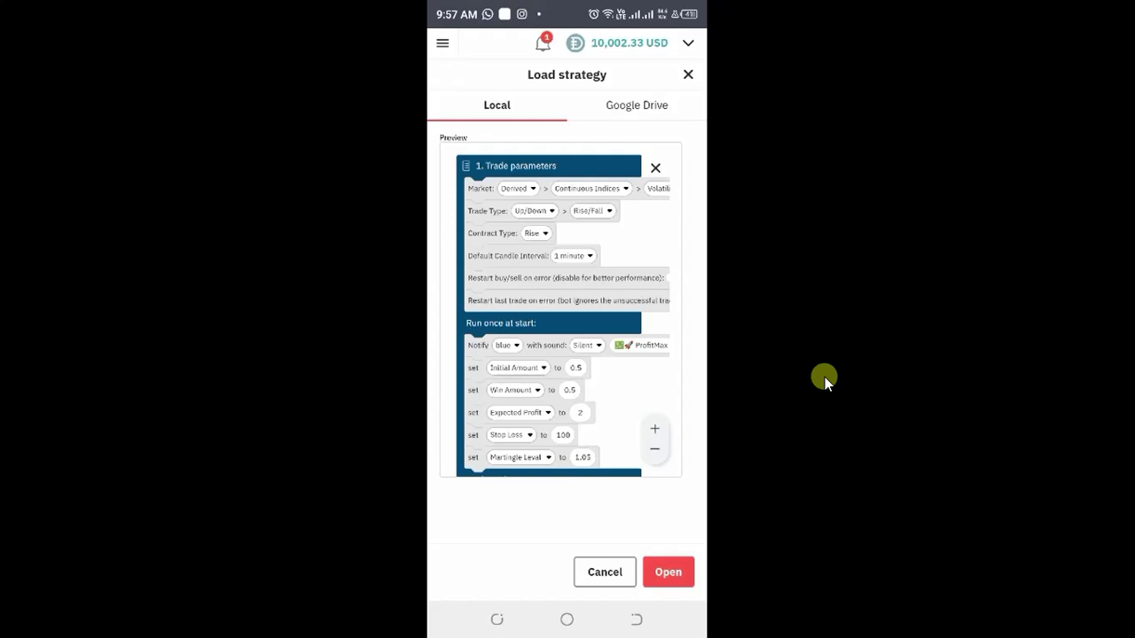
left_click(681, 576)
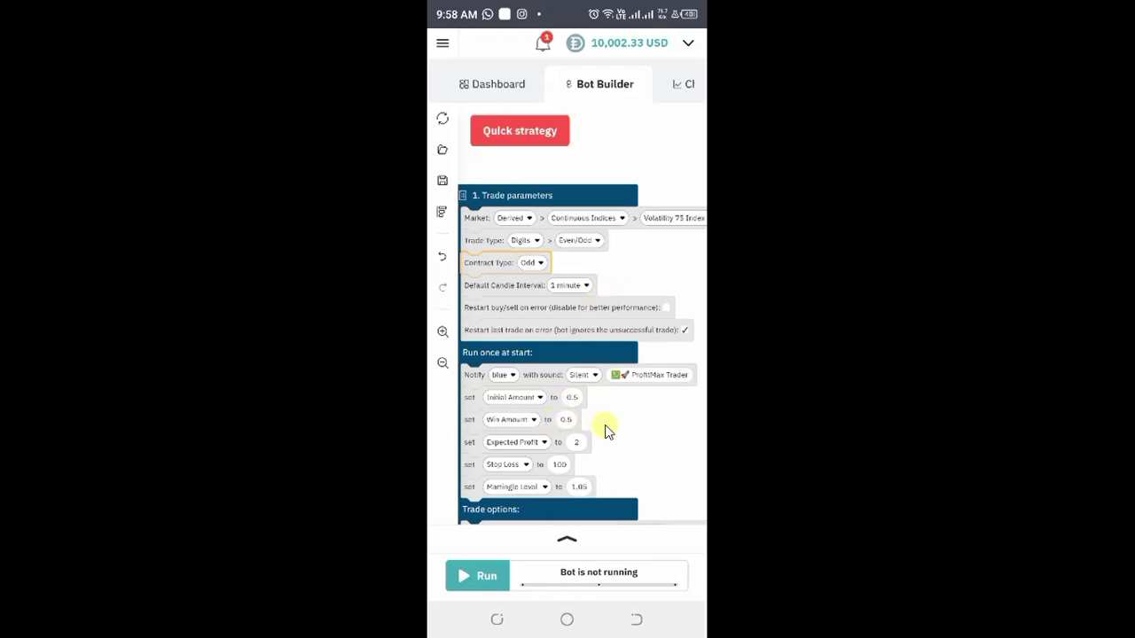
Step: Change Initial Amount and Win Amount from 0.5 to 2
left_click(566, 420)
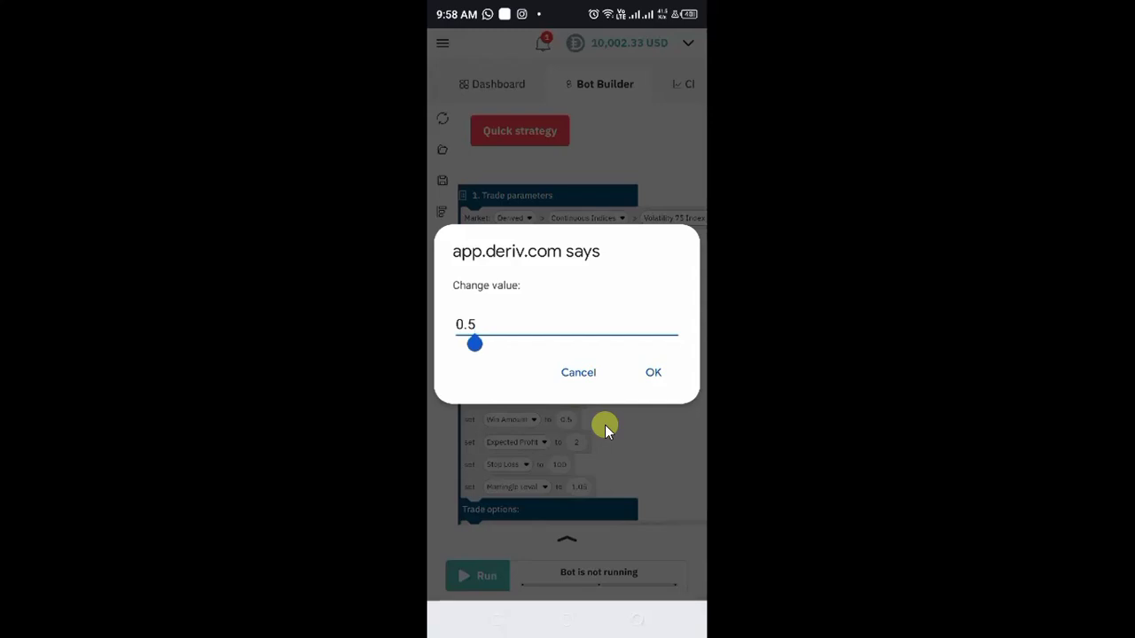
key("BackSpace")
key("BackSpace")
key("BackSpace")
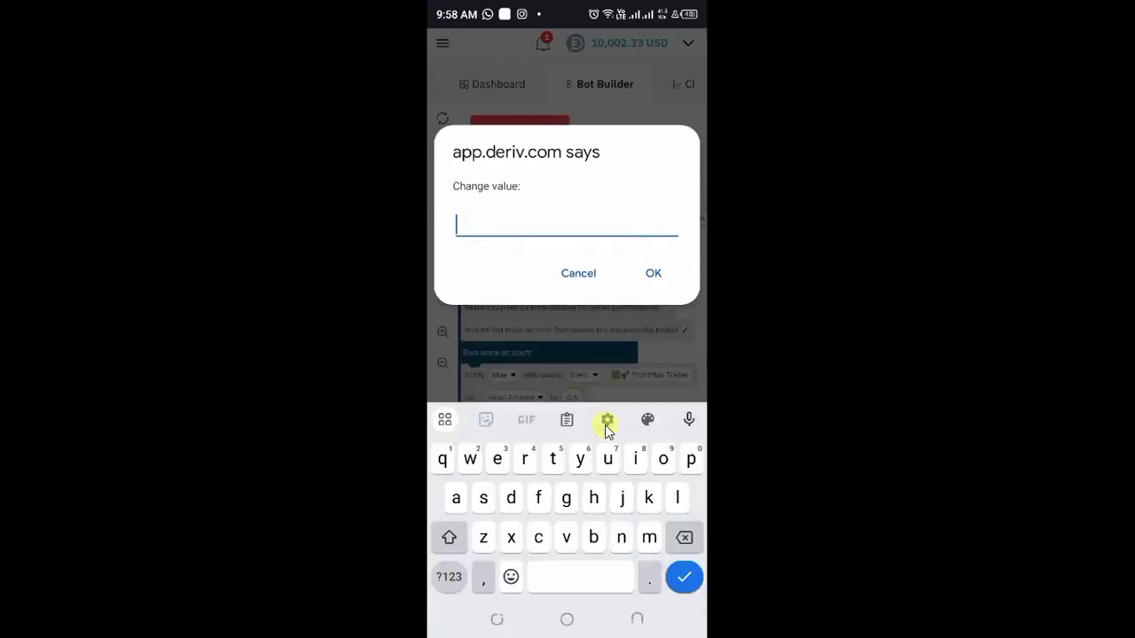
type("2")
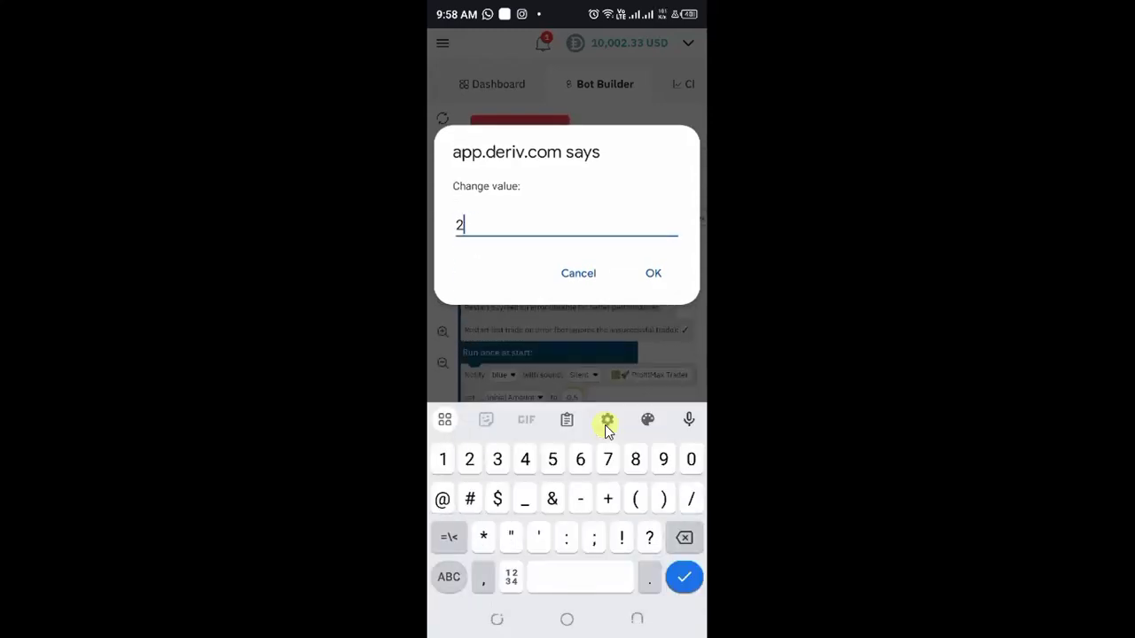
key("Return")
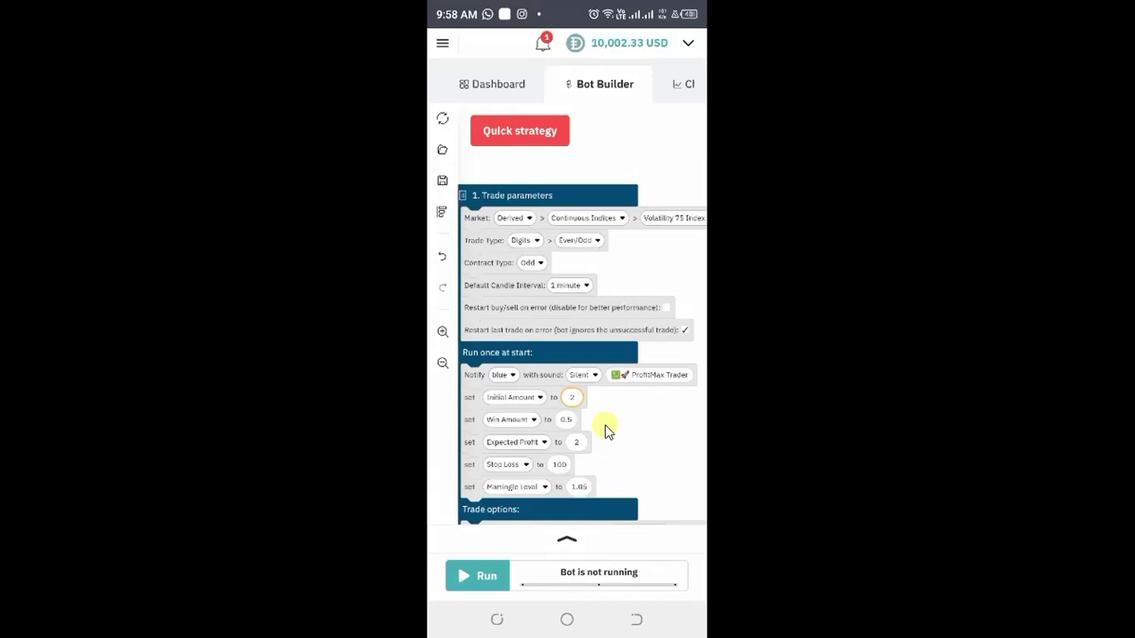
left_click(604, 425)
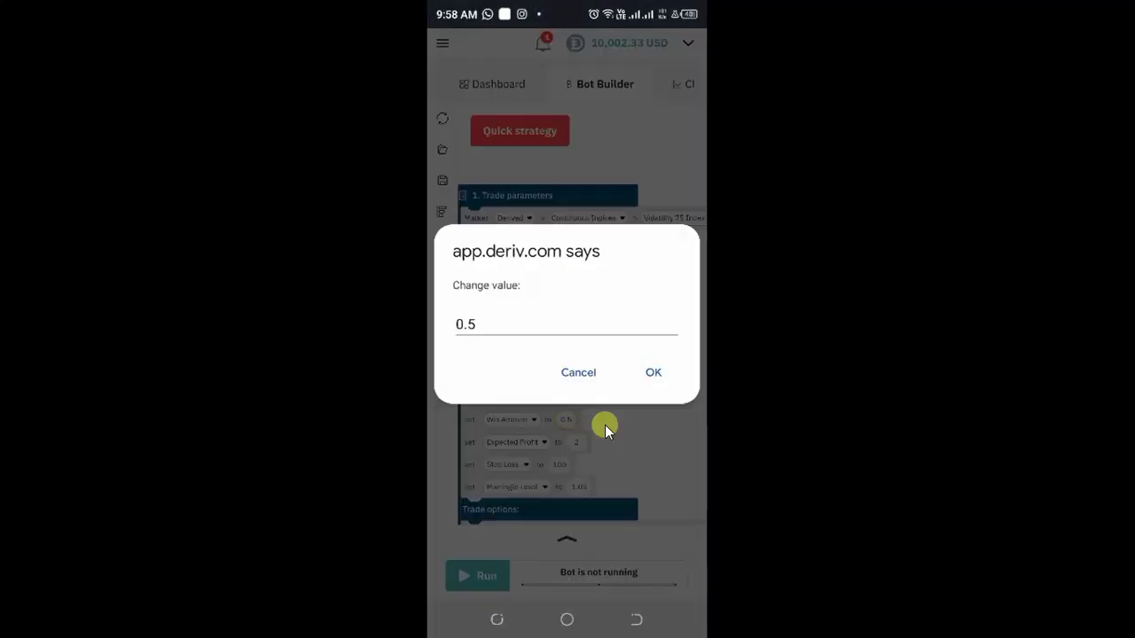
key("BackSpace")
key("BackSpace")
key("BackSpace")
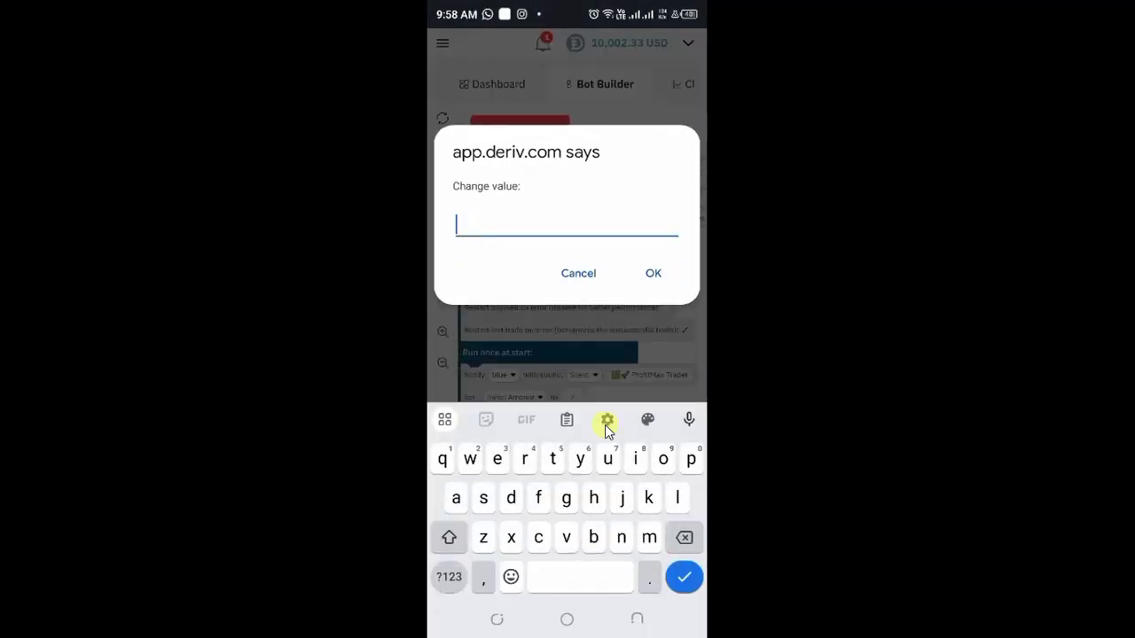
type("2")
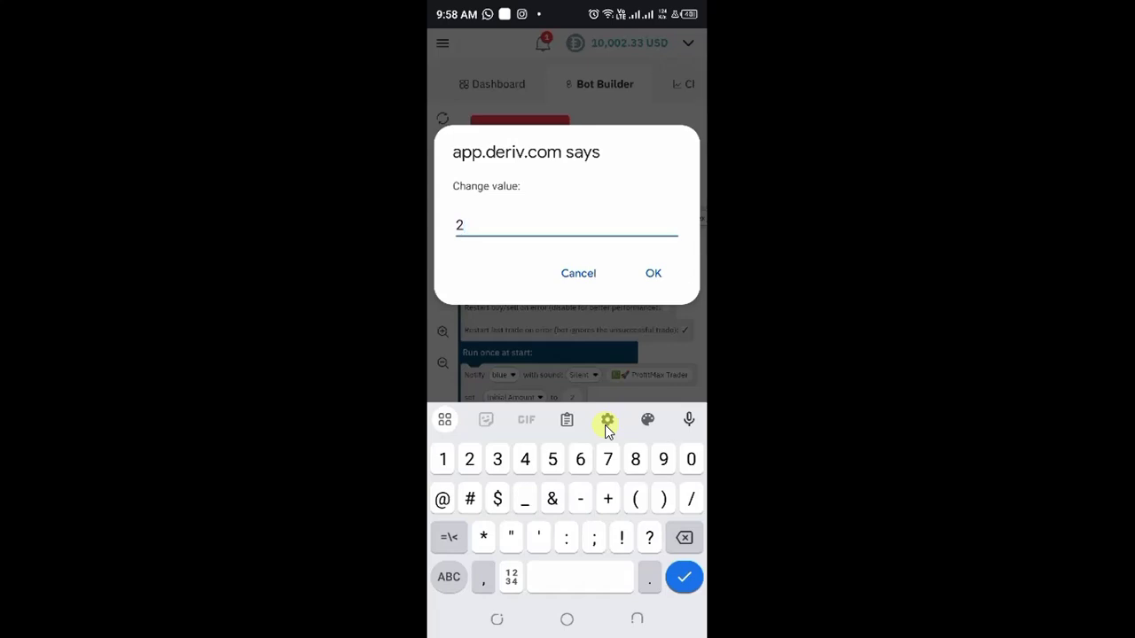
key("Return")
Step: Raise Expected Profit from 2 to 30
left_click(605, 425)
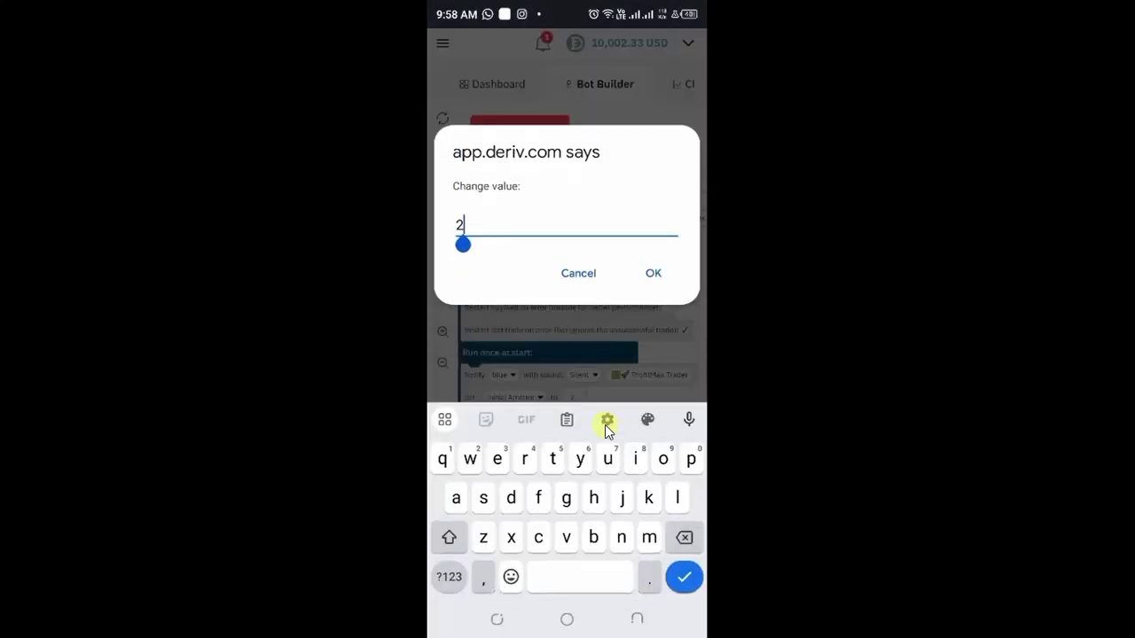
key("BackSpace")
type("30")
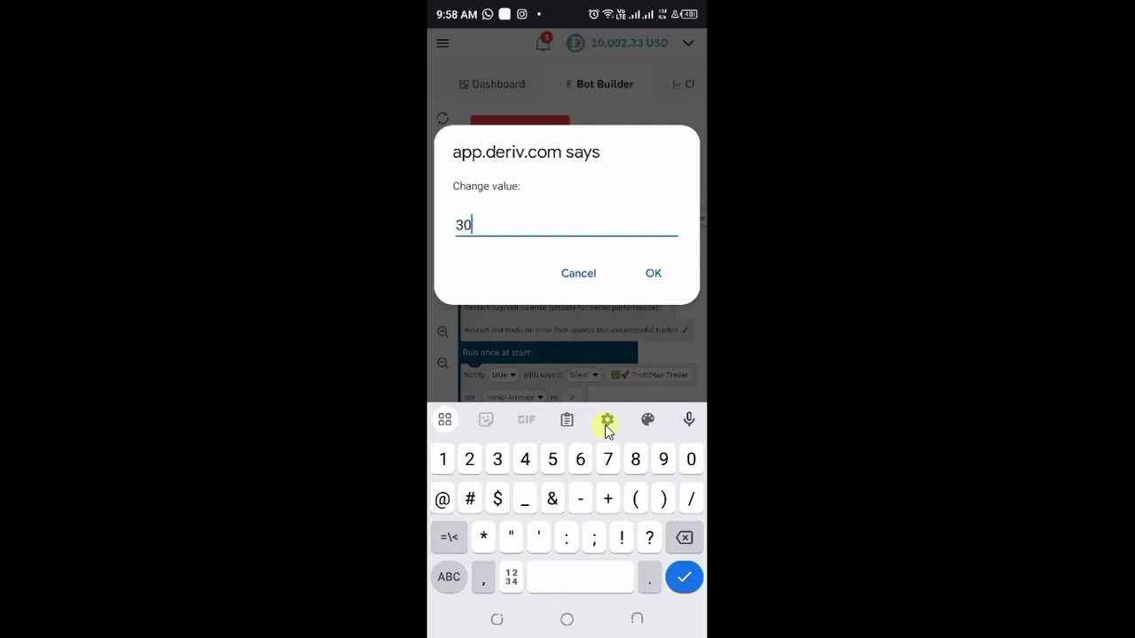
key("Return")
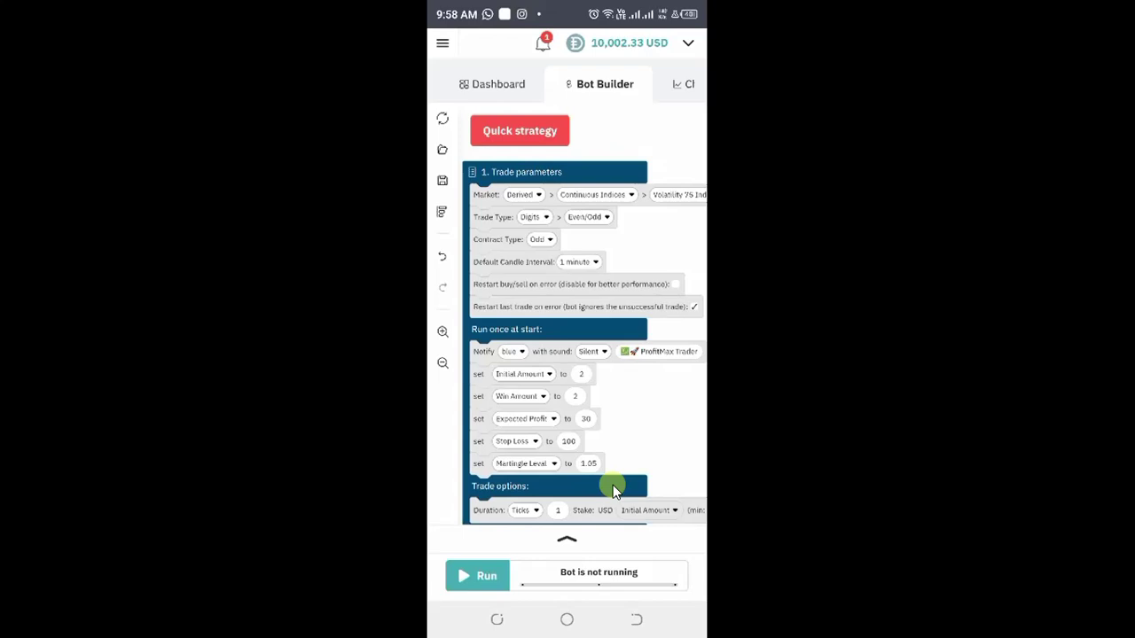
Step: Run the edited strategy on the demo account until it shows 13 runs and +5.54 USD profit
left_click(463, 586)
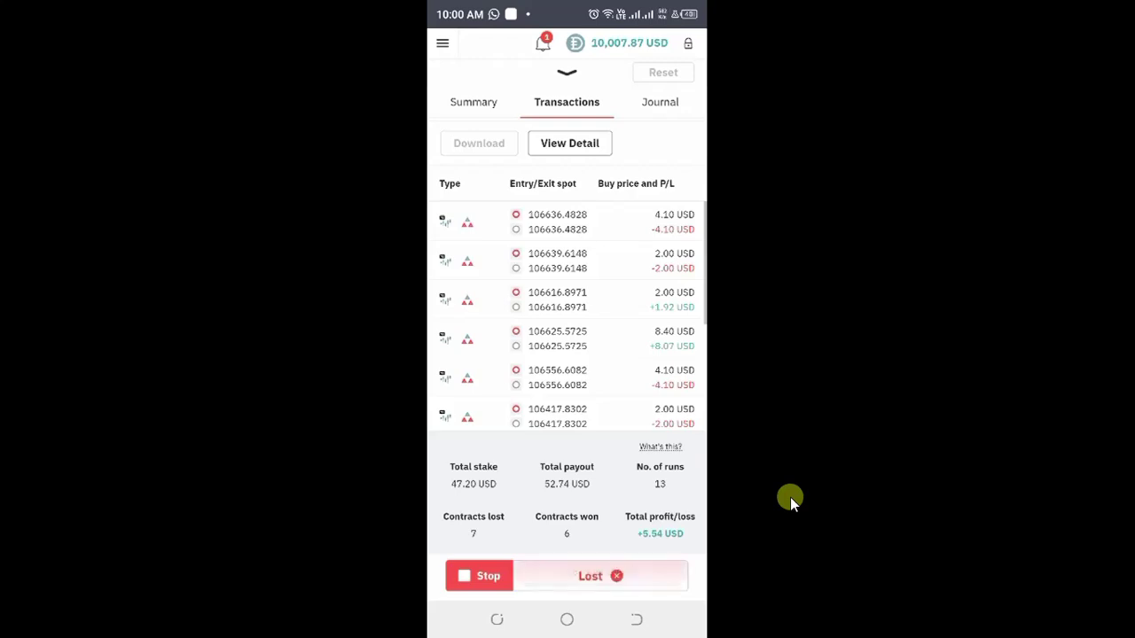
Step: Switch the run panel to the Journal to see bought-contract entries and $5.54 total profit
left_click(659, 103)
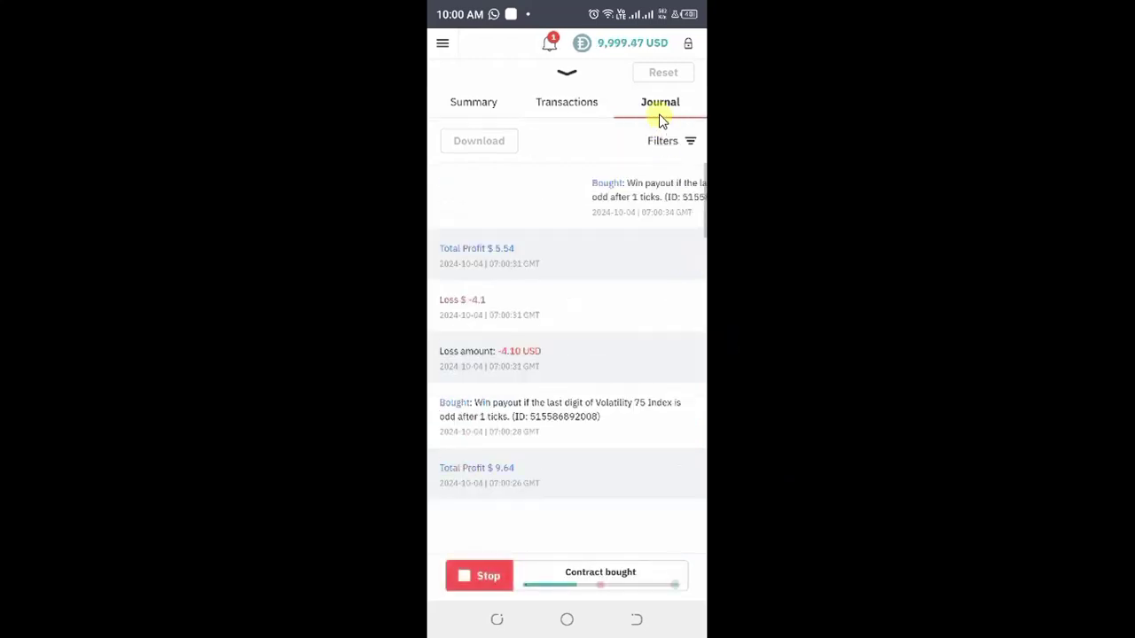
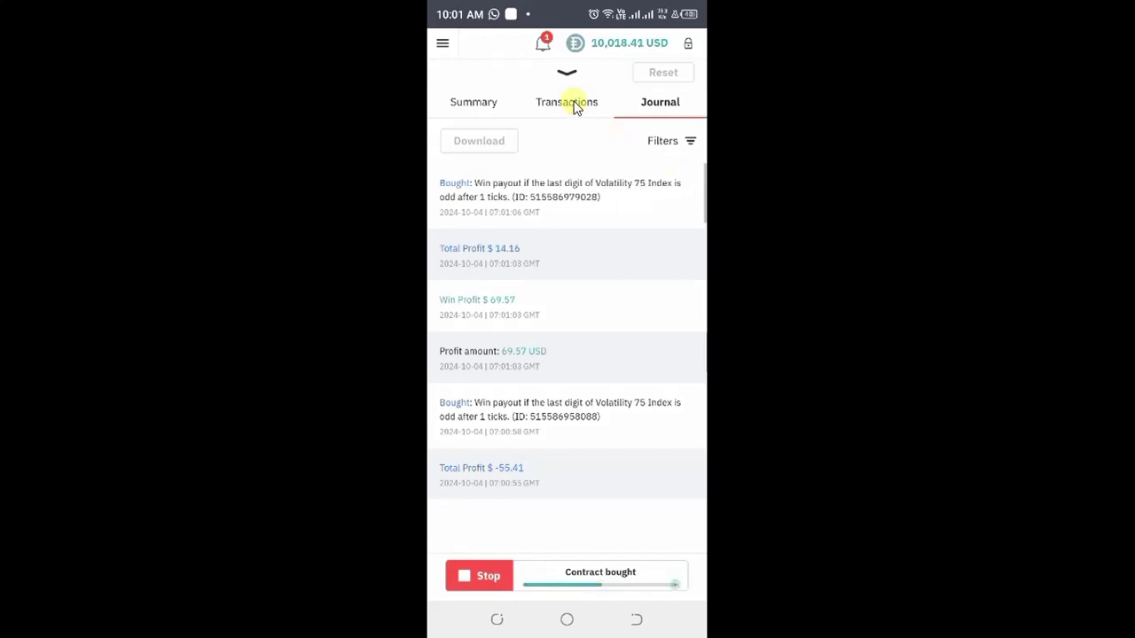
Step: Switch from the running bot's Journal log to the Transactions list
left_click(572, 103)
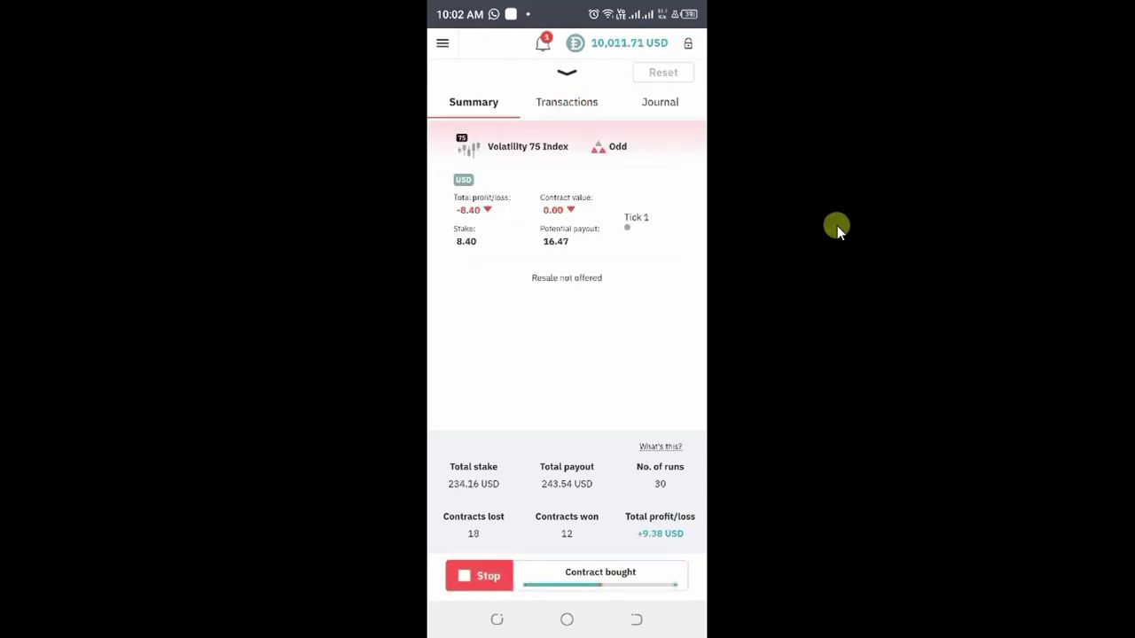
Step: Review the 34-run, 11.43 USD results in Transactions, then collapse the panel to reveal the Odd-digit blocks
left_click(607, 115)
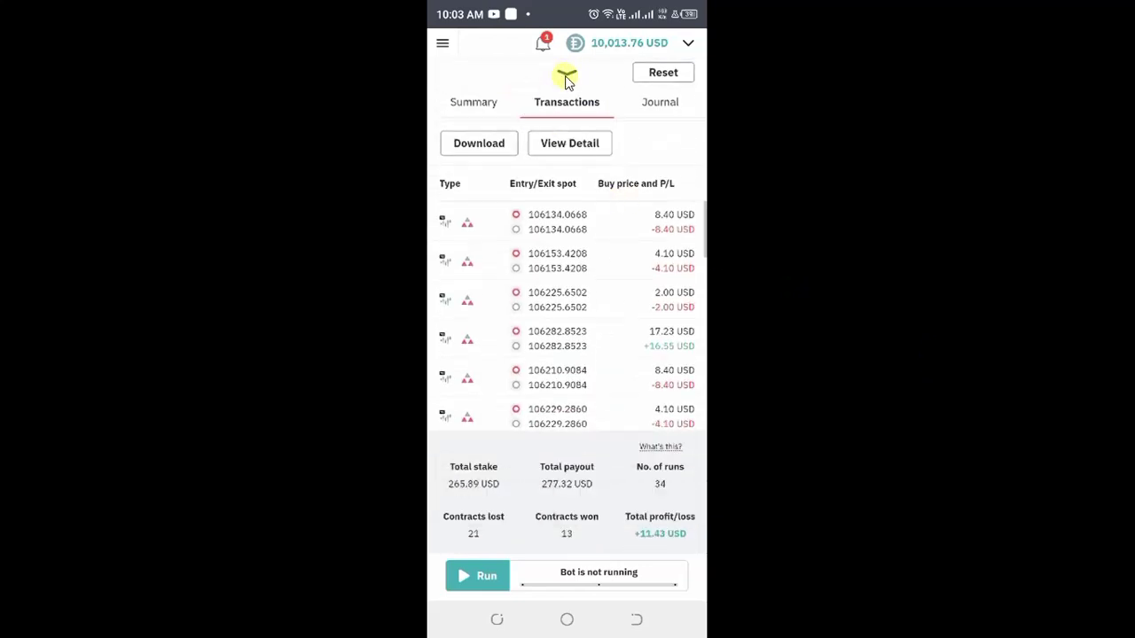
left_click(567, 76)
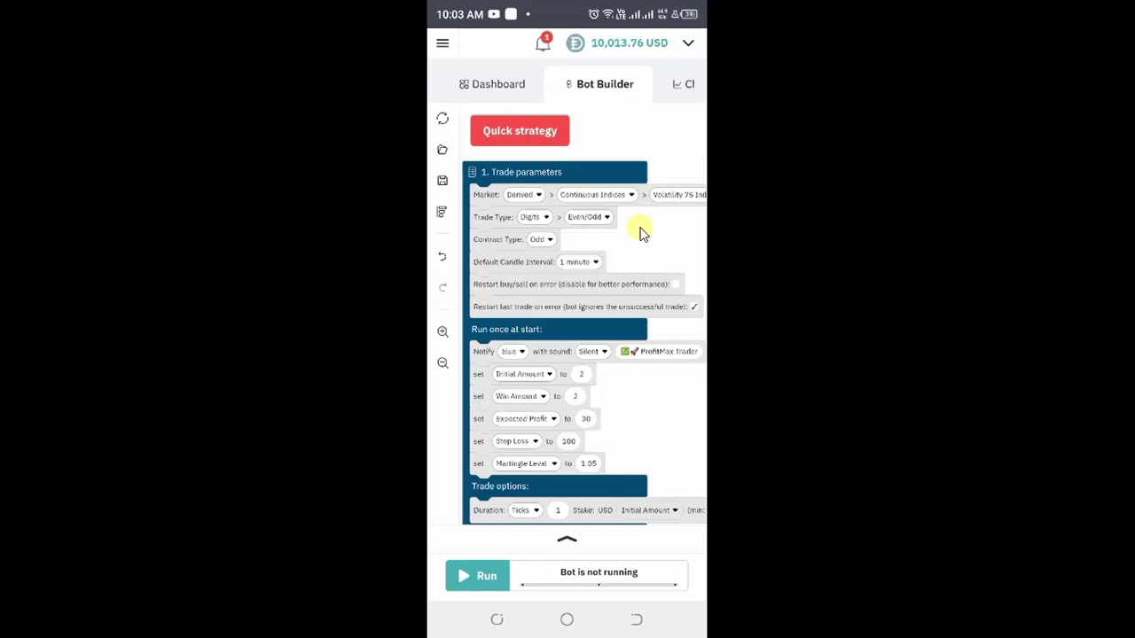
Step: Change the trade market from Volatility 75 Index to Volatility 100 (1s) Index
scroll(642, 232, "right", 2)
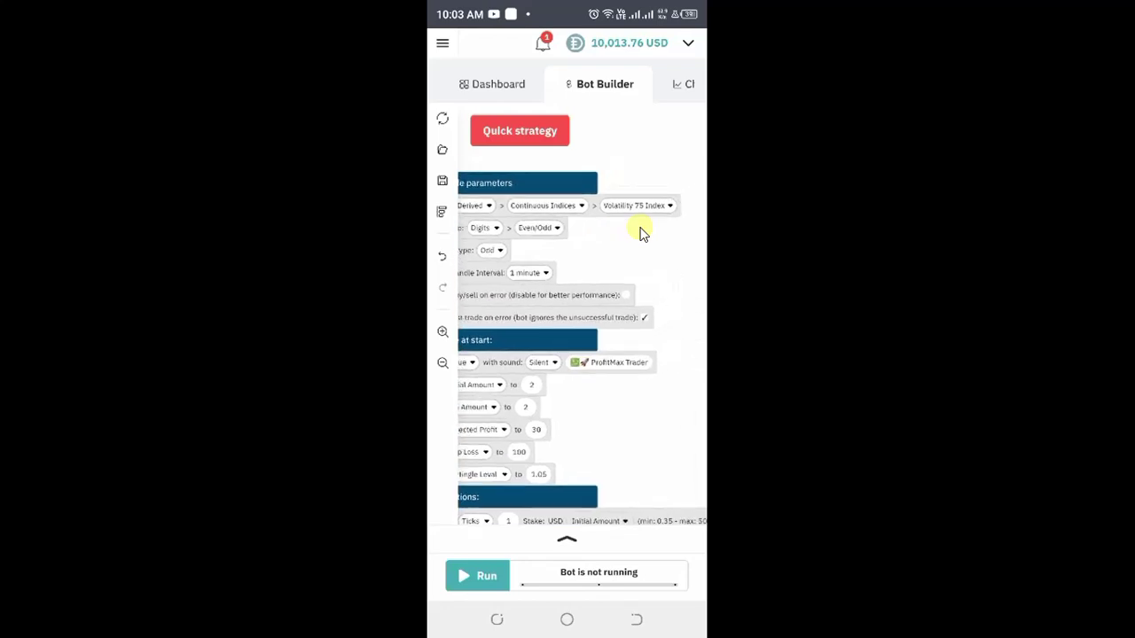
left_click(640, 227)
key("Down")
key("Return")
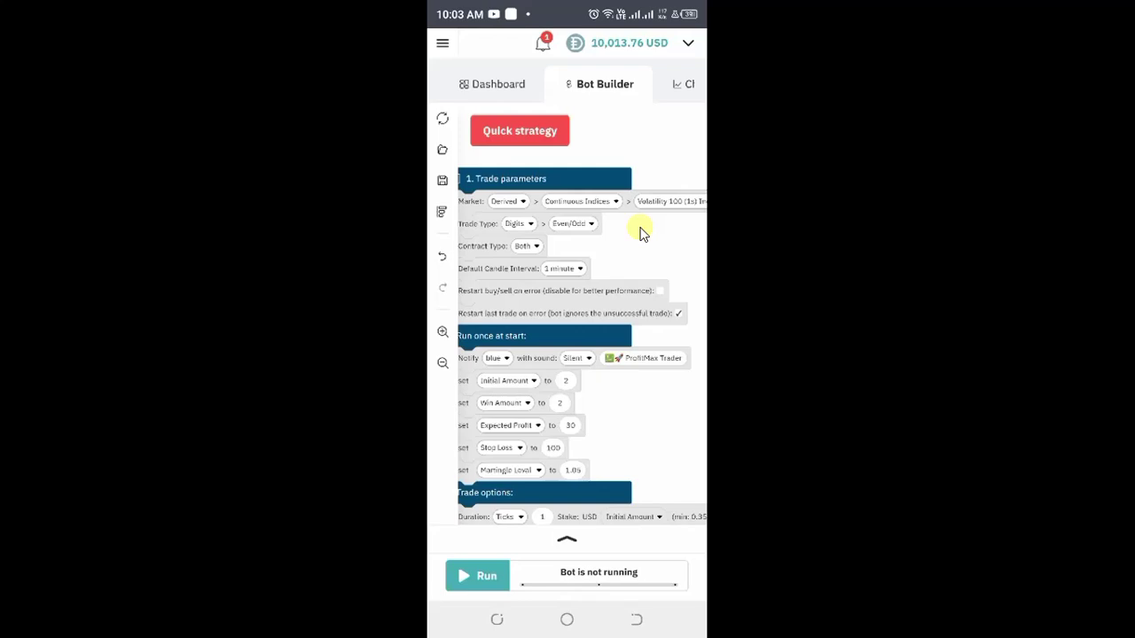
left_click(522, 224)
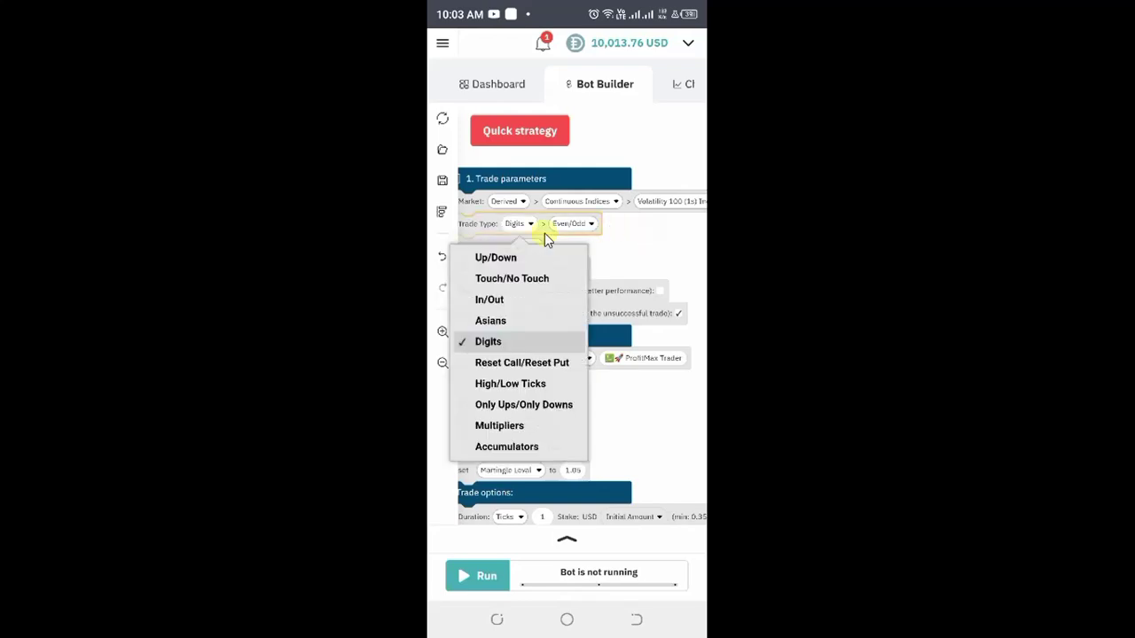
Step: Switch the Digits contract to Over/Under, choose Over, and replace the prediction with 5
left_click(521, 403)
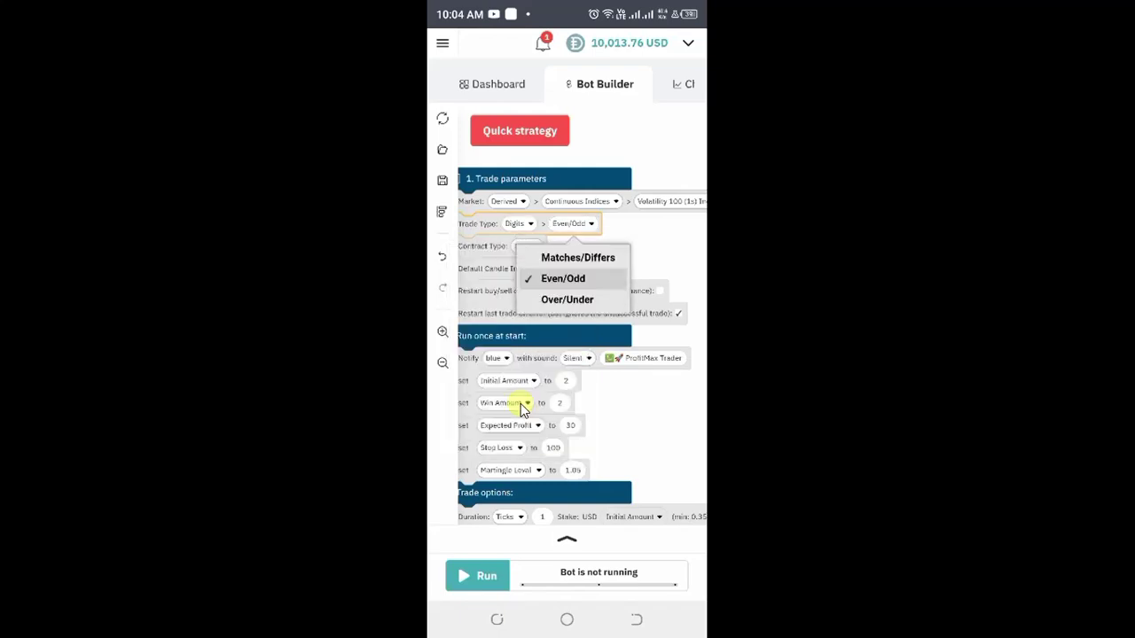
left_click(566, 300)
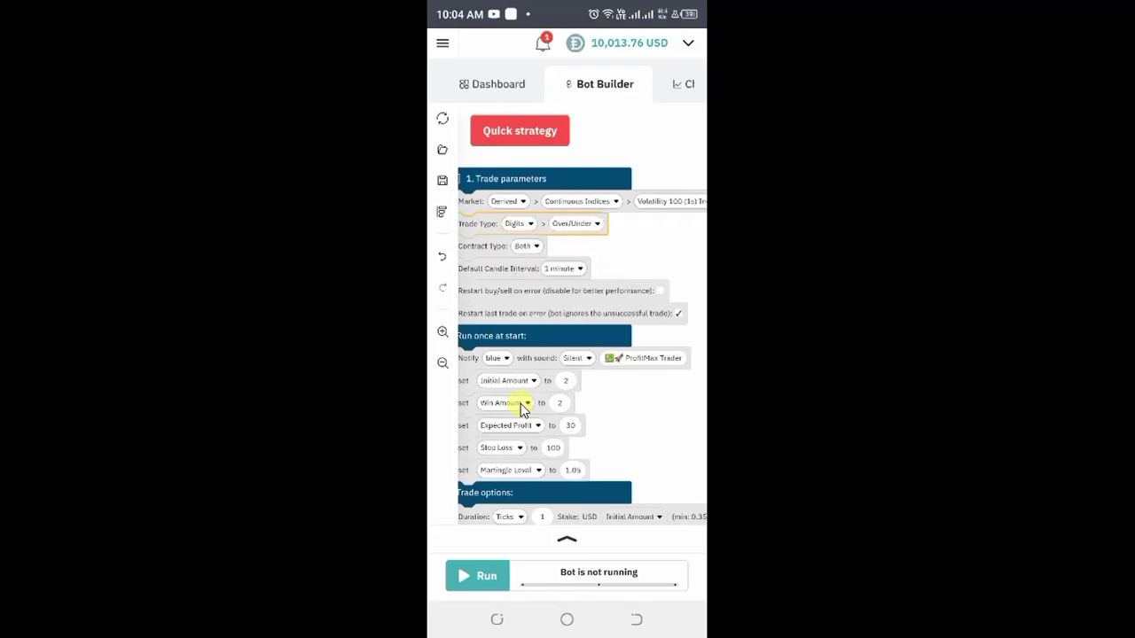
left_click(526, 245)
left_click(524, 299)
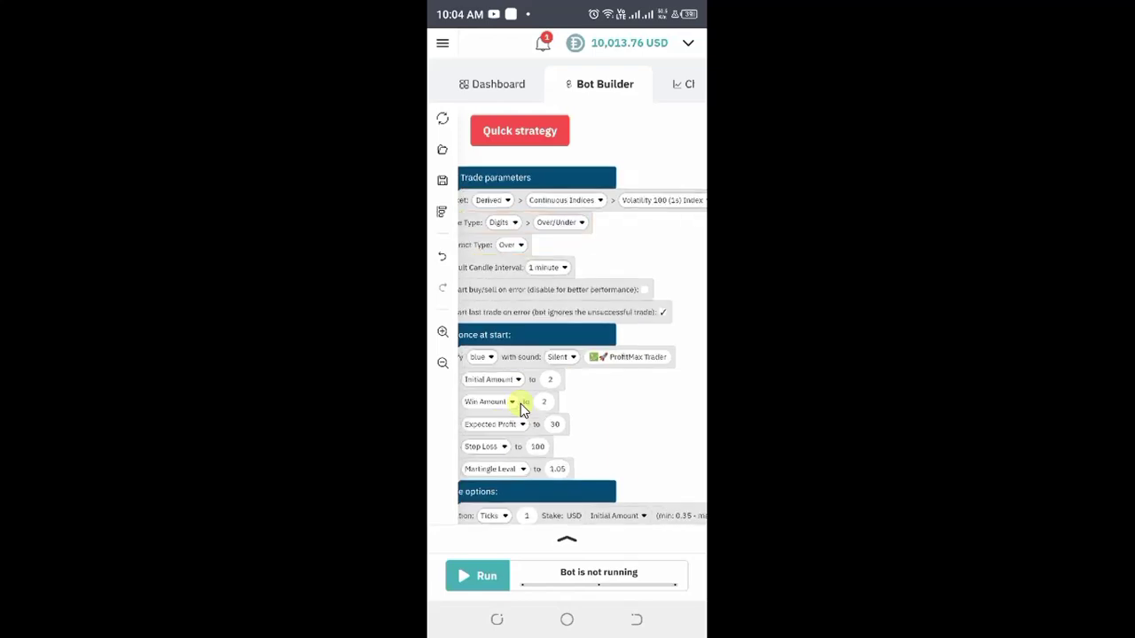
left_click(620, 481)
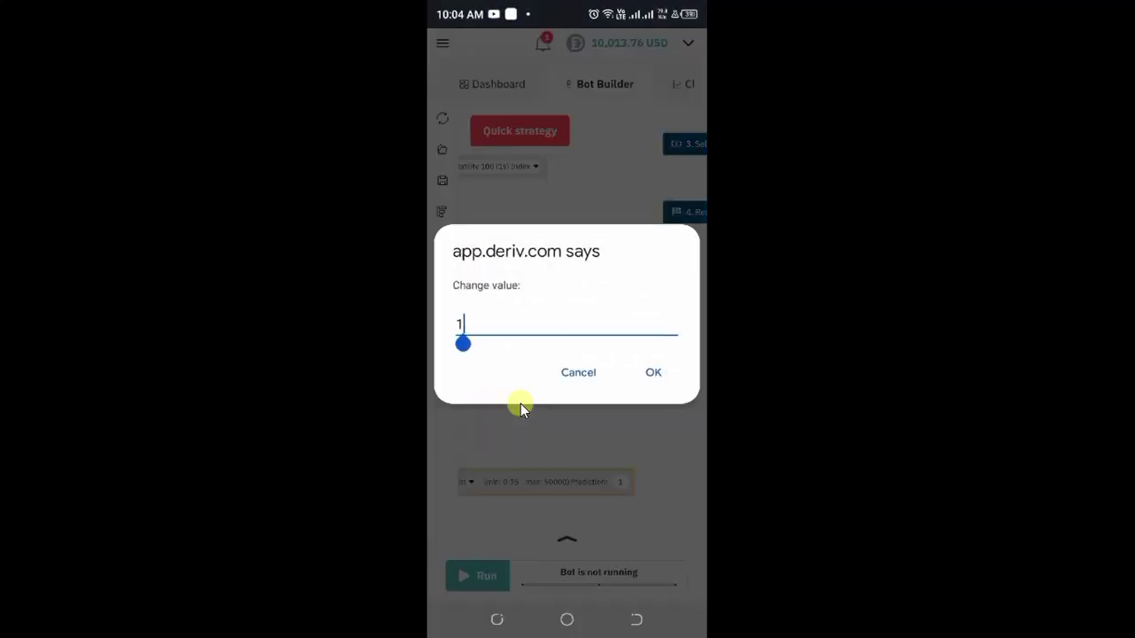
key("BackSpace")
left_click(449, 577)
type("5")
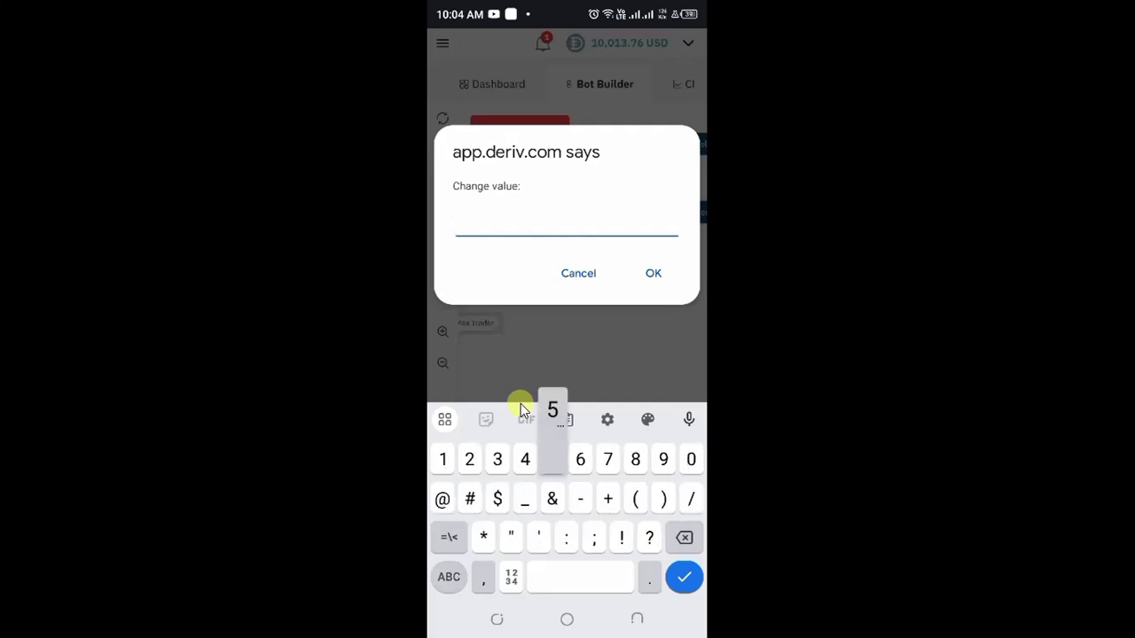
key("Return")
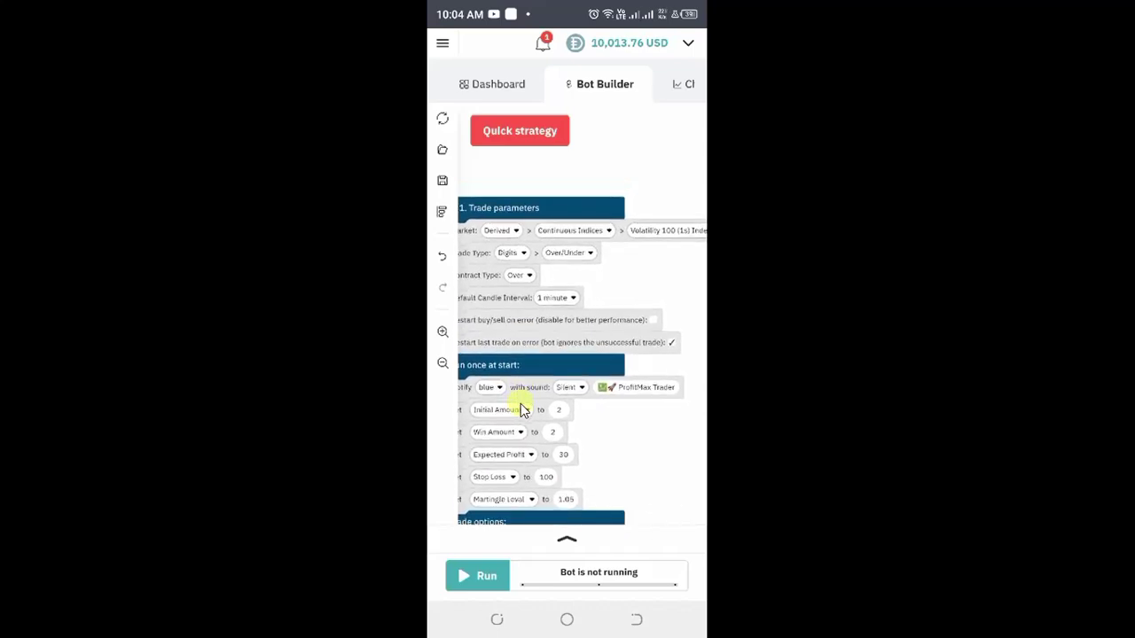
scroll(521, 410, "down", 2)
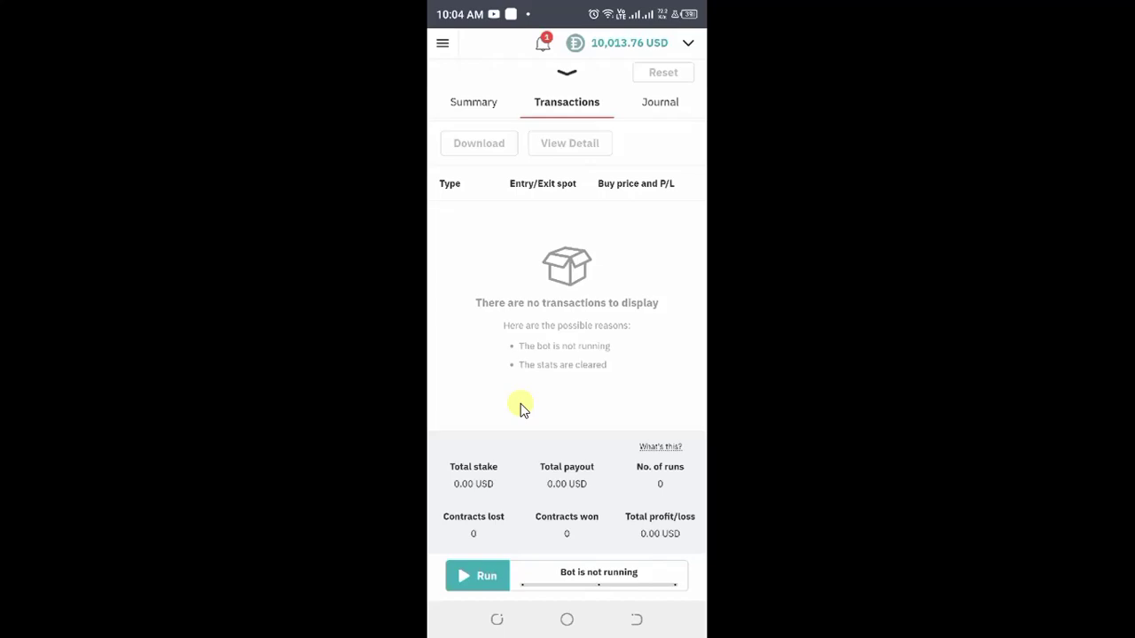
Step: Follow the transactions as the Over 5 bot reaches 10 runs and 30.85 USD profit
scroll(521, 408, "down", 2)
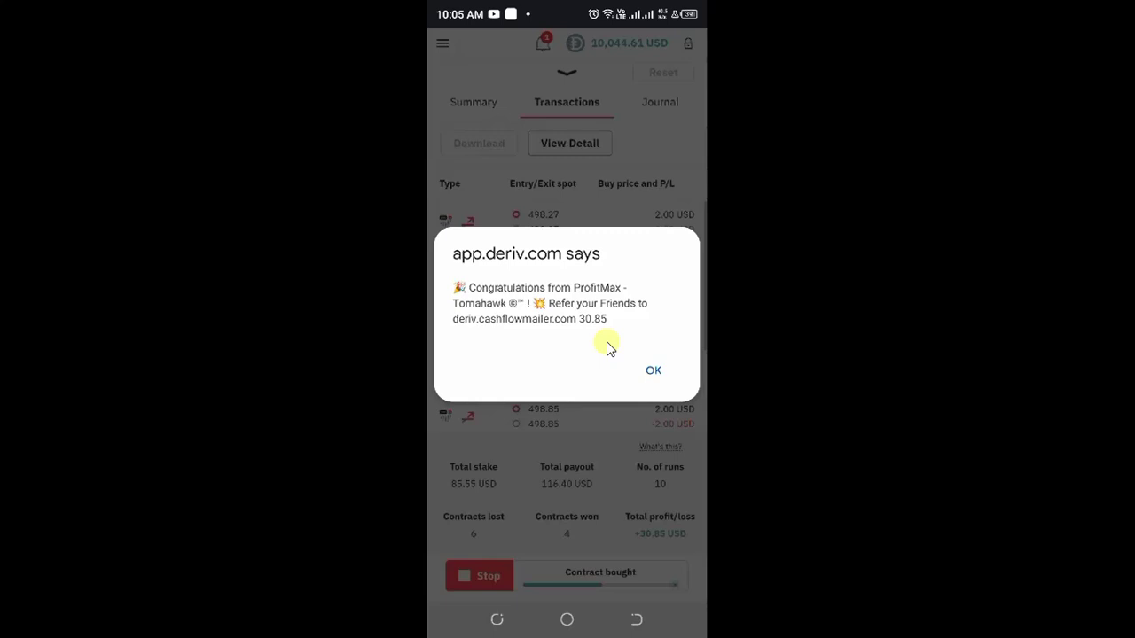
Step: Dismiss the congratulations alert
key("Return")
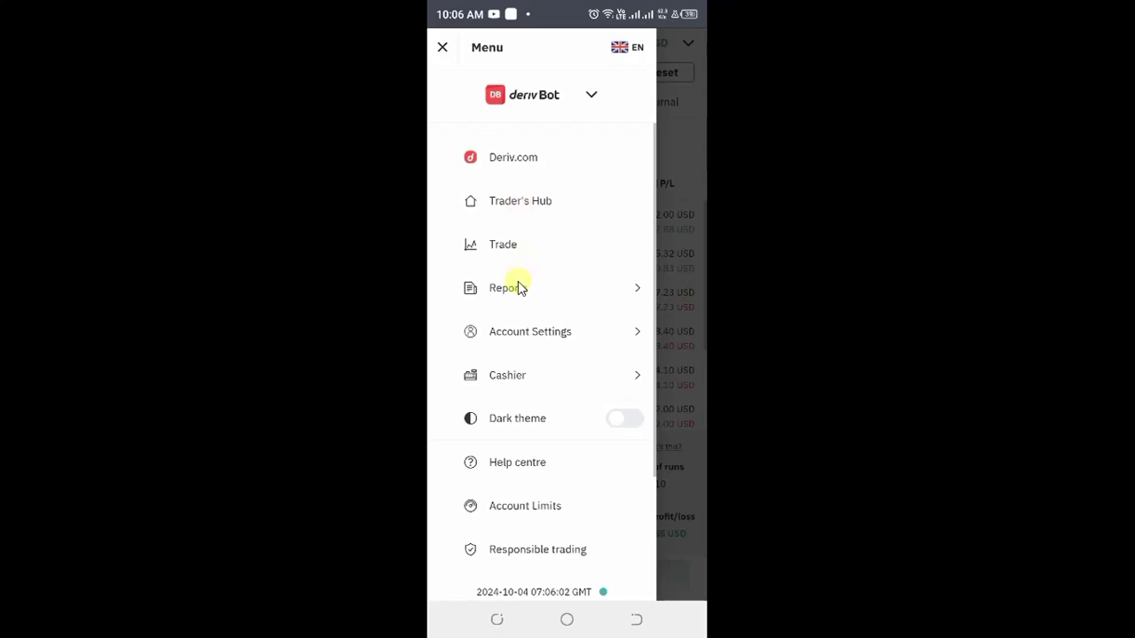
Step: Close the side menu, then go to Trader's Hub from it
left_click(603, 245)
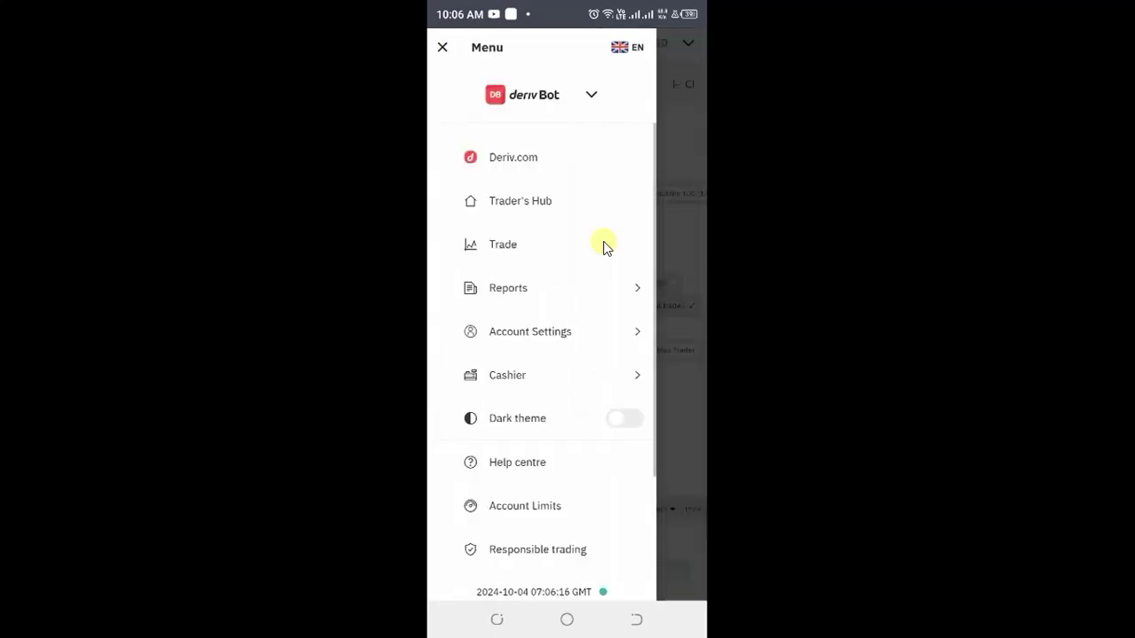
left_click(603, 245)
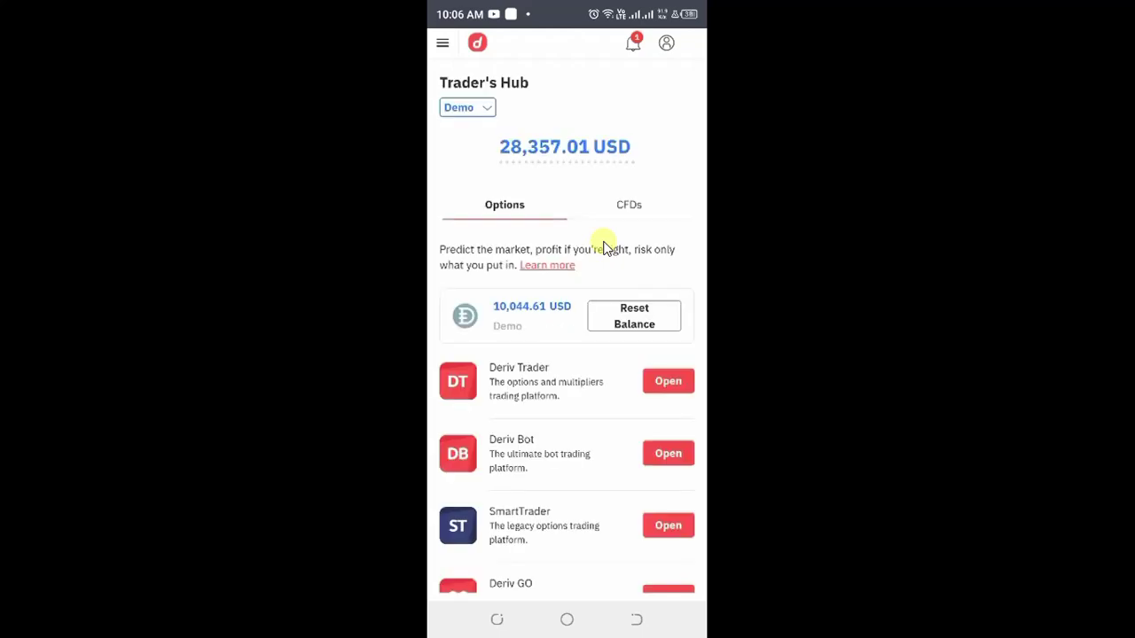
Step: Open Deriv Bot again from the Trader's Hub options list
scroll(603, 246, "down", 2)
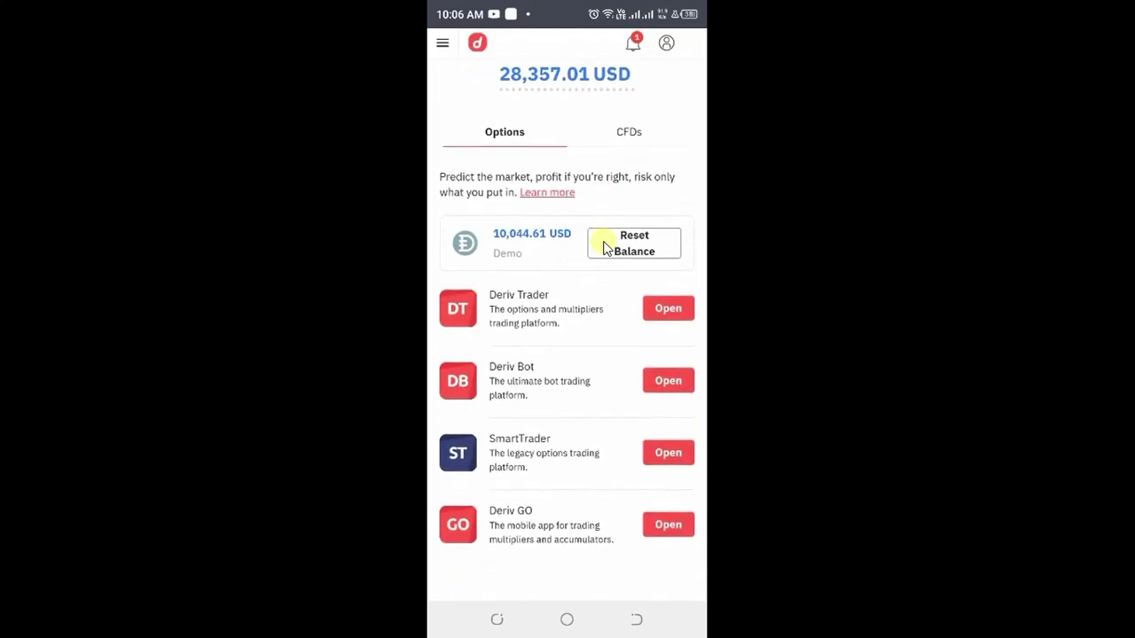
left_click(668, 383)
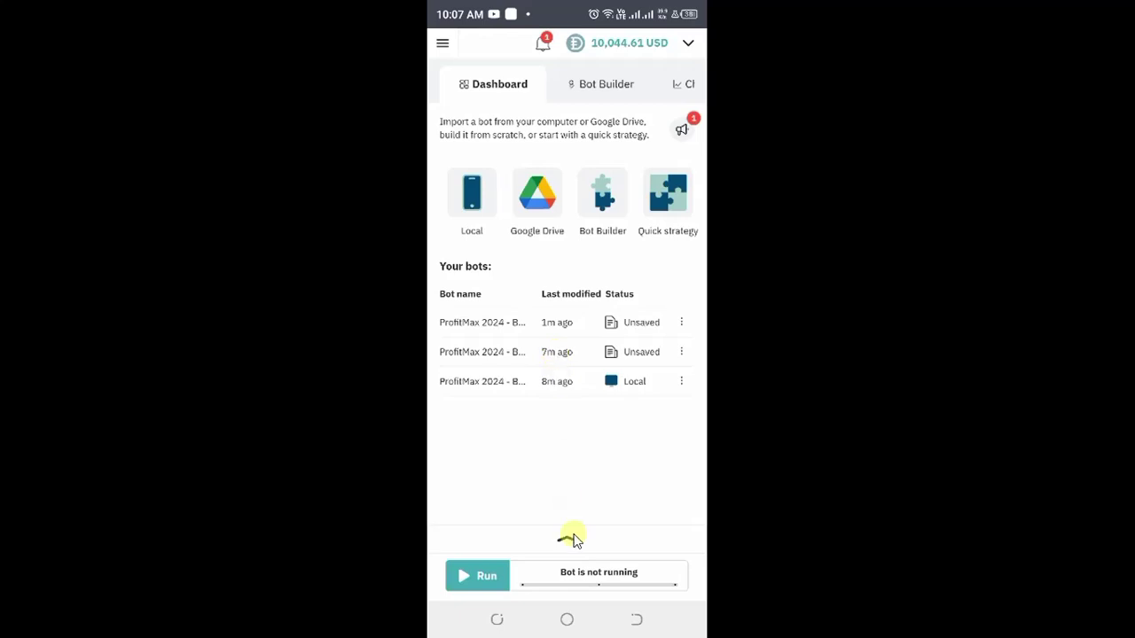
Step: Bring the Chrome window with Deriv's signed-out Trader's Hub to the front
mouse_move(603, 635)
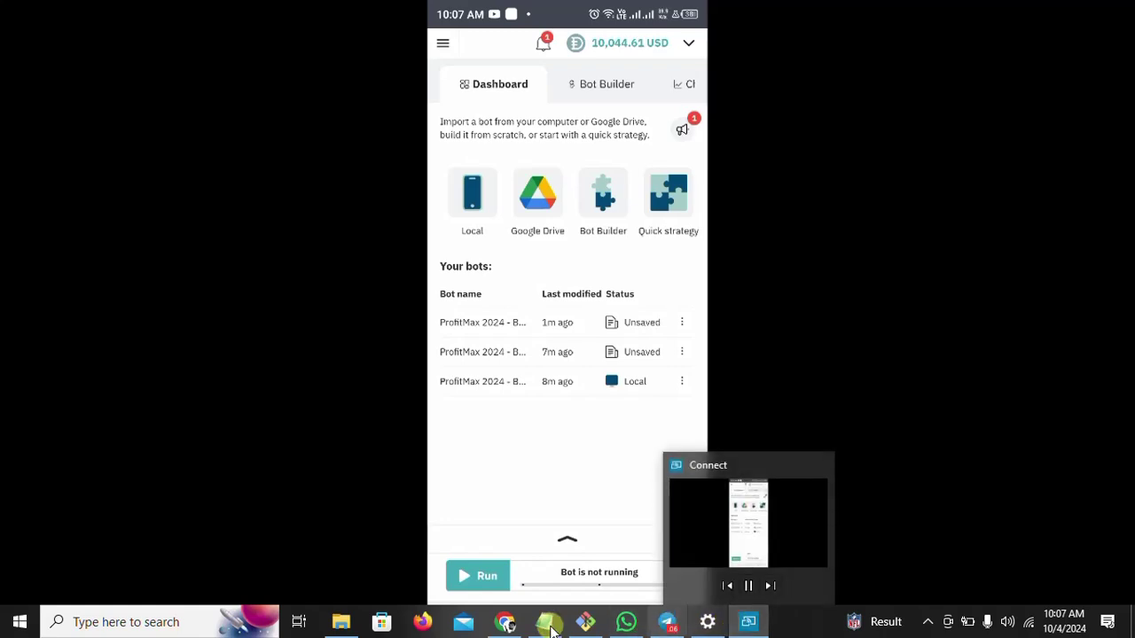
left_click(504, 622)
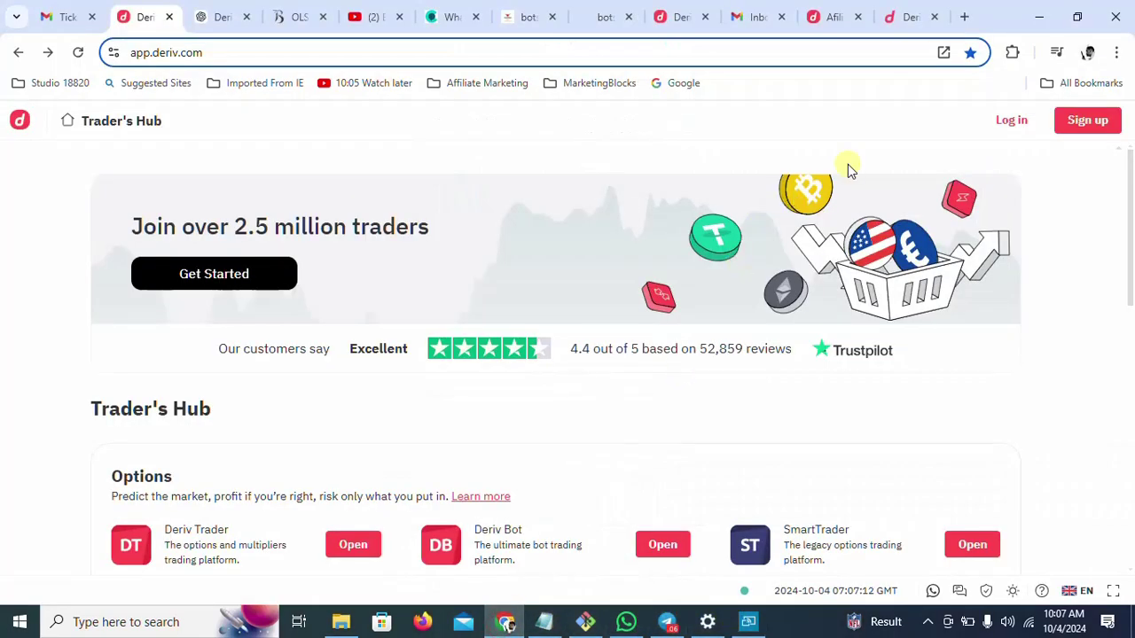
Step: Log in to Deriv using the autofilled email and password
left_click(1009, 124)
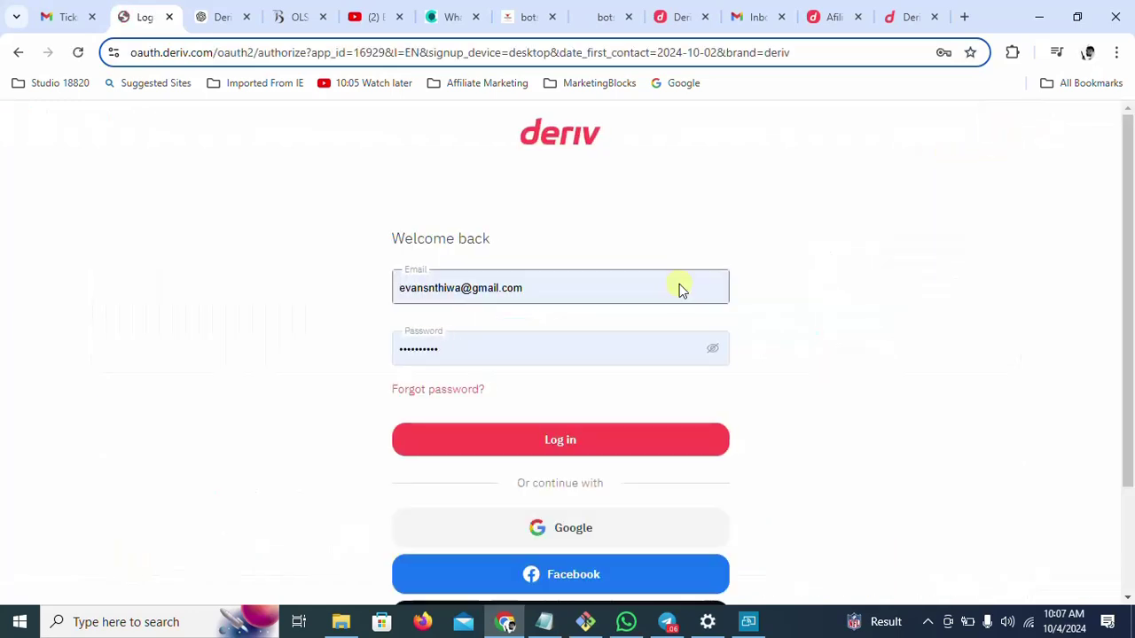
left_click(588, 438)
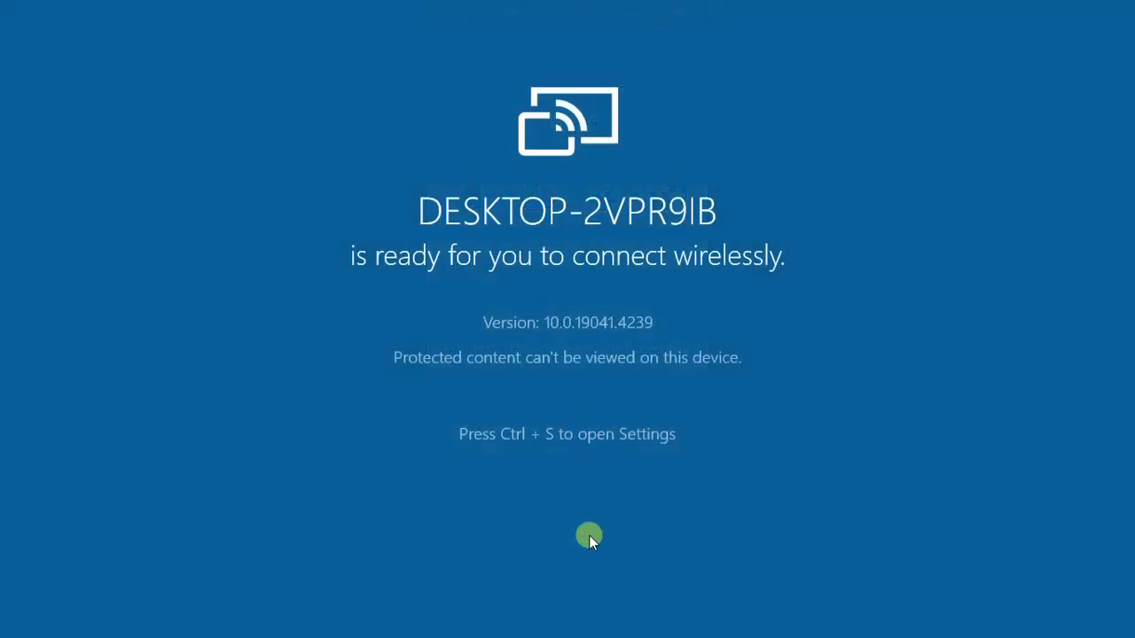
Step: Close the full-screen Windows Connect phone mirroring to return to Chrome's 2FA page
key("alt+F4")
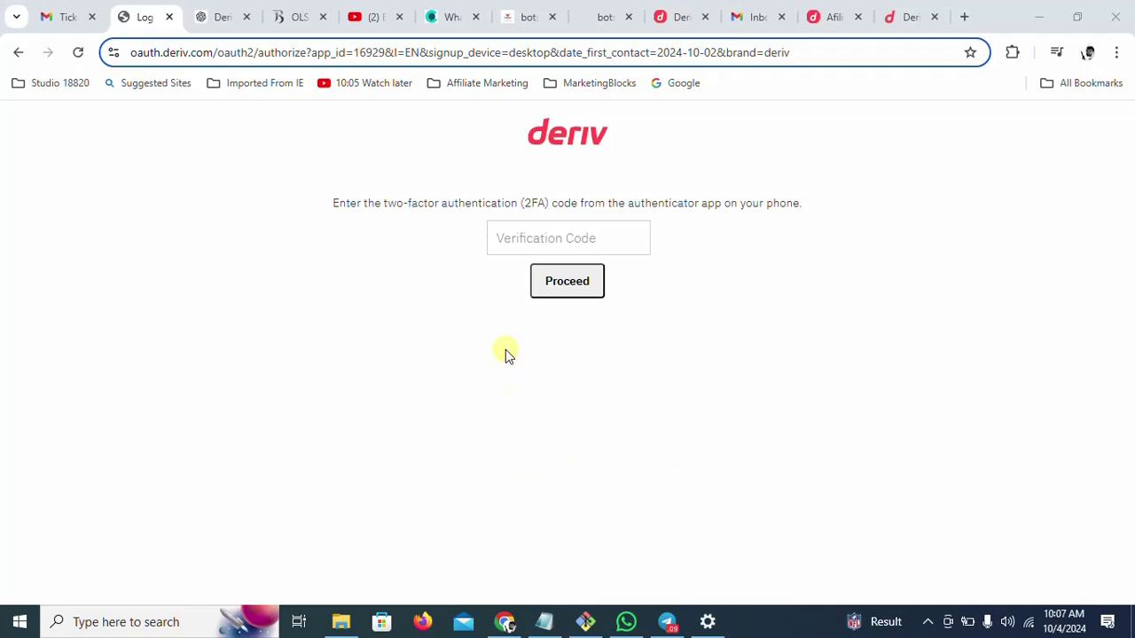
Step: Enter the authenticator verification code in the Verification Code field
left_click(516, 245)
type("7")
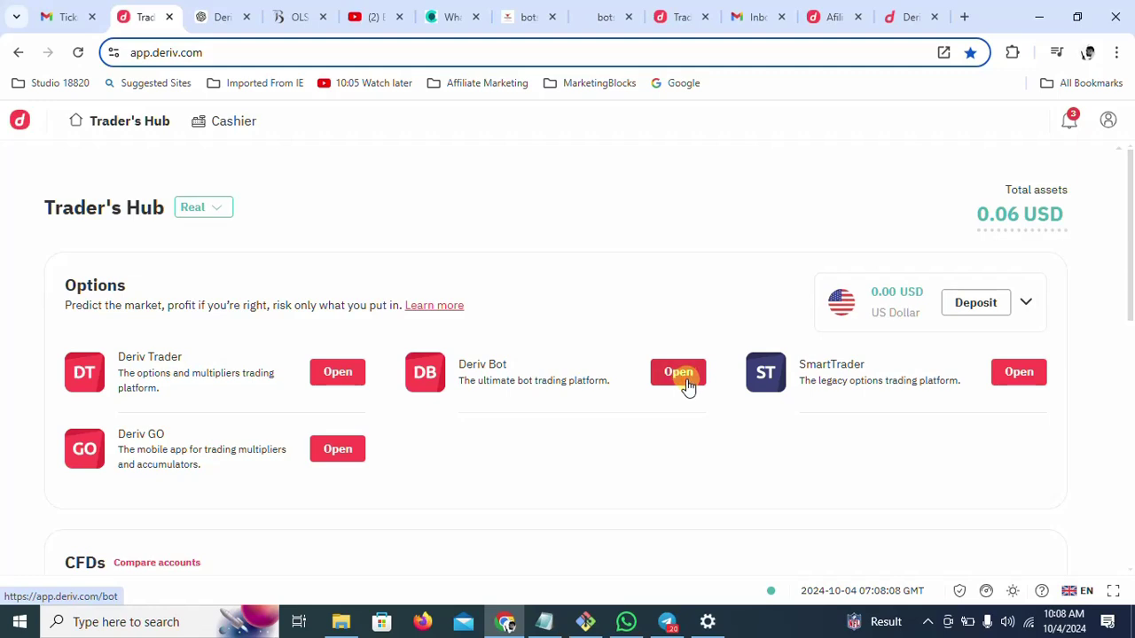
Step: Launch Deriv Bot from the Options section of Trader's Hub
left_click(679, 373)
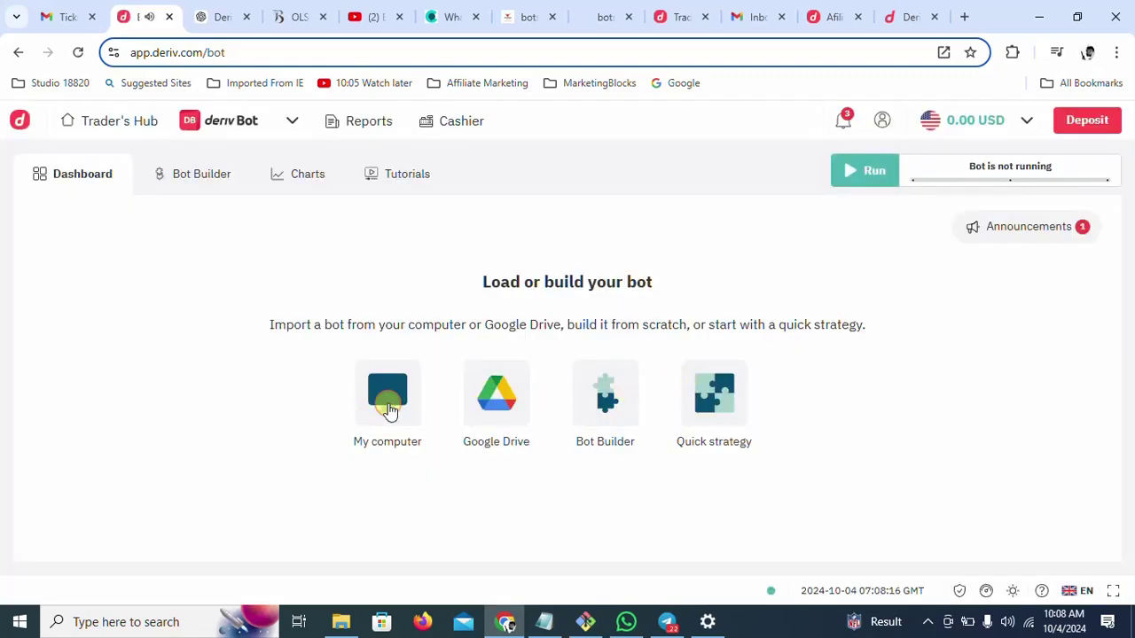
Step: Import 'The ProfitMax Bot 2024™' XML from the Collection Deriv Bots folder into Bot Builder
left_click(389, 410)
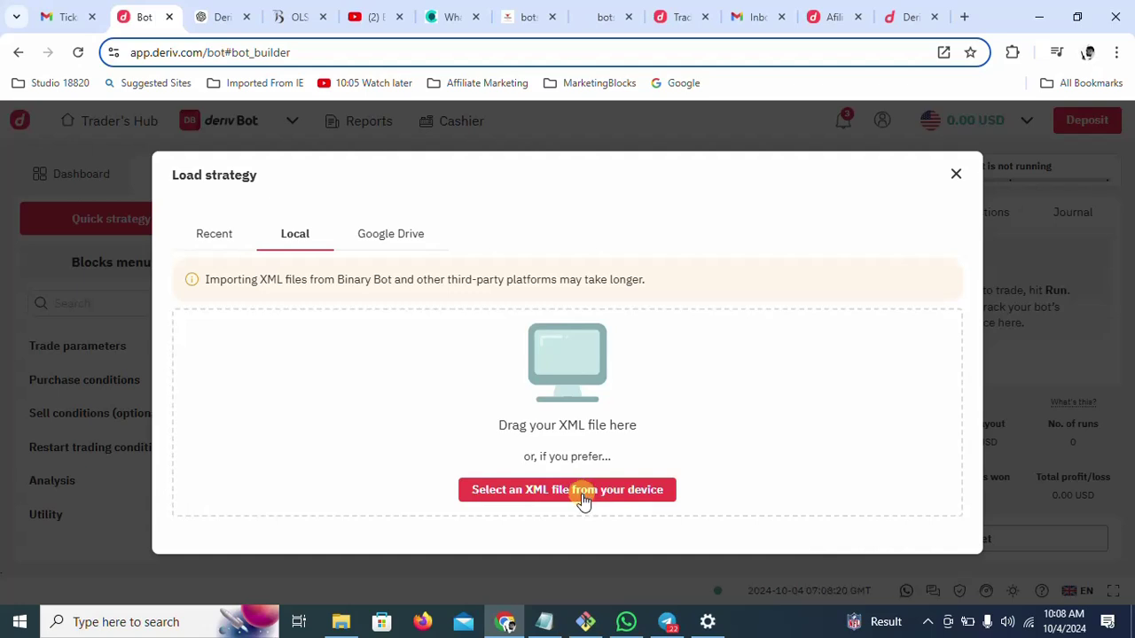
left_click(583, 501)
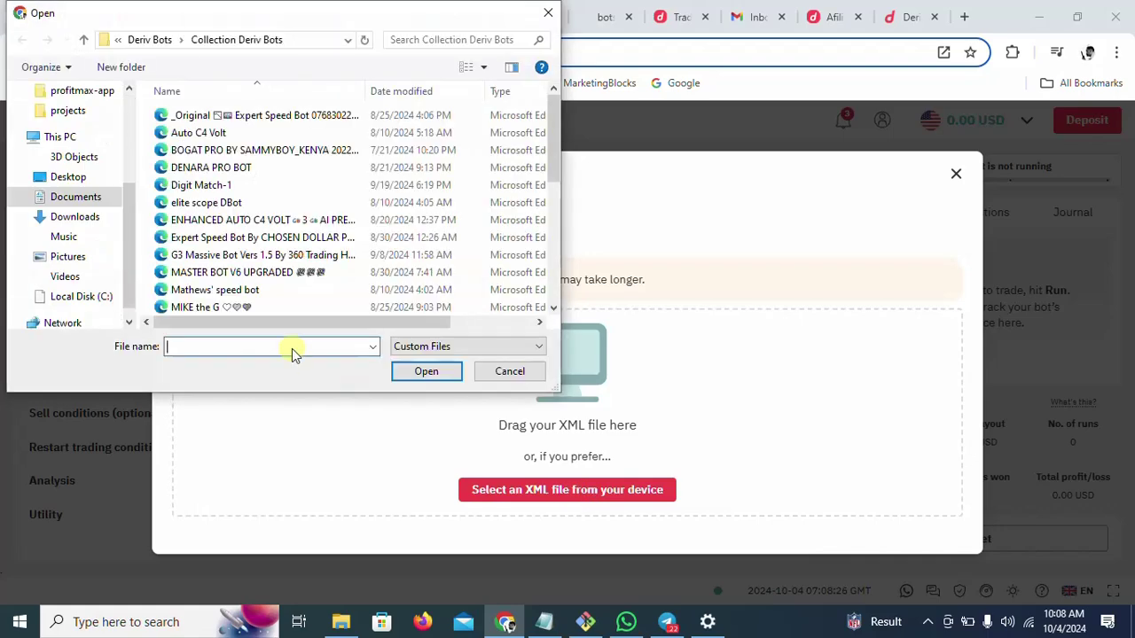
scroll(124, 147, "up", 3)
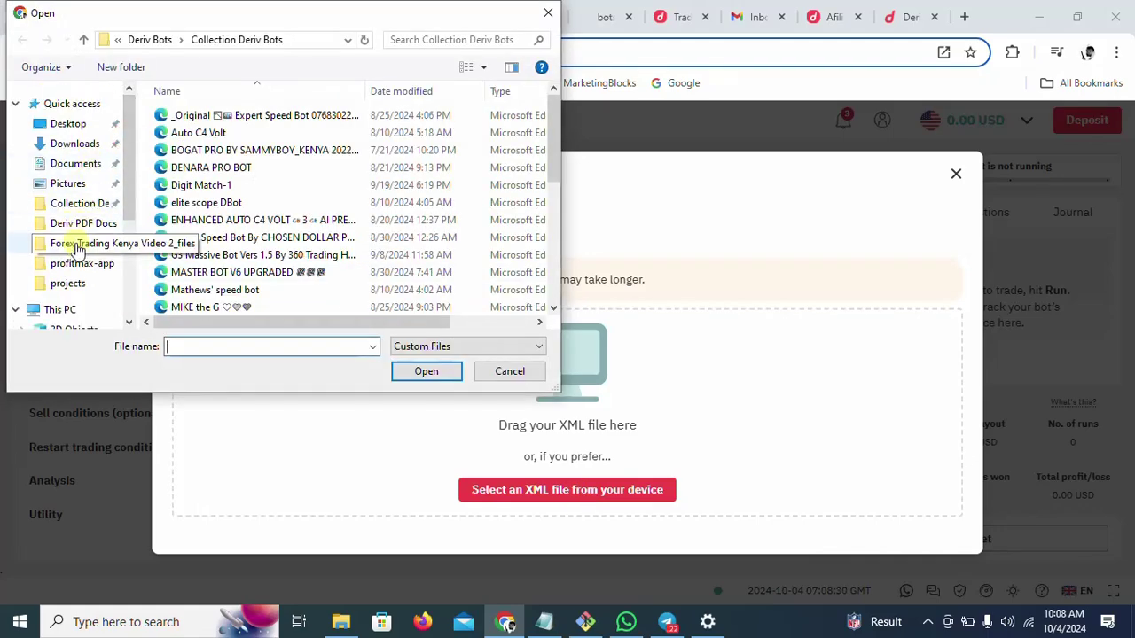
left_click(80, 211)
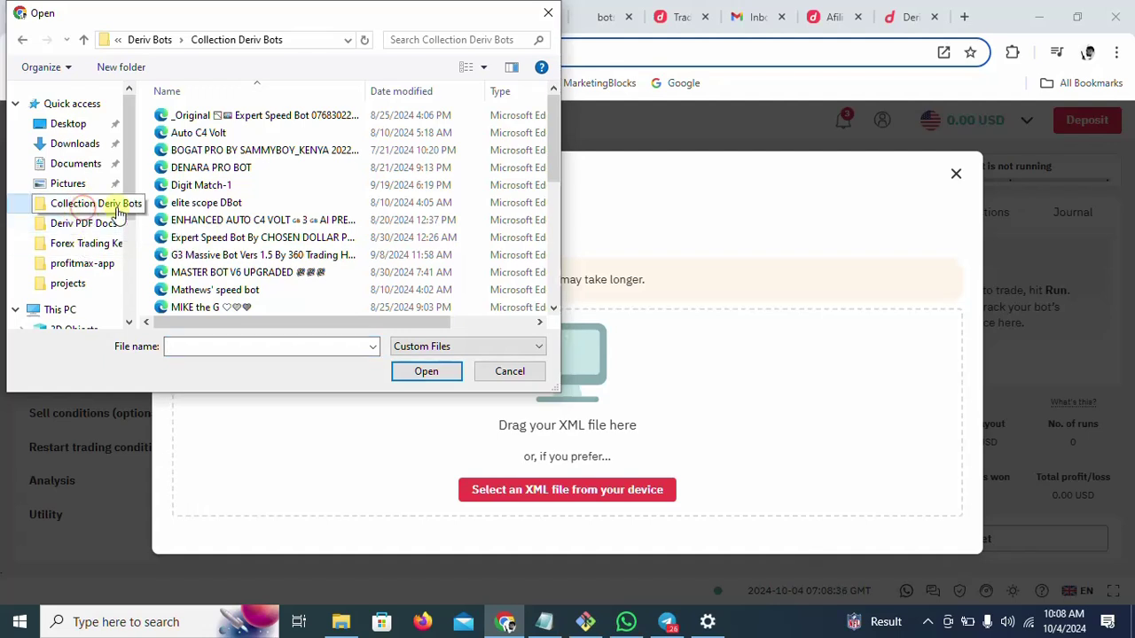
left_click_drag(551, 140, 548, 266)
left_click(300, 305)
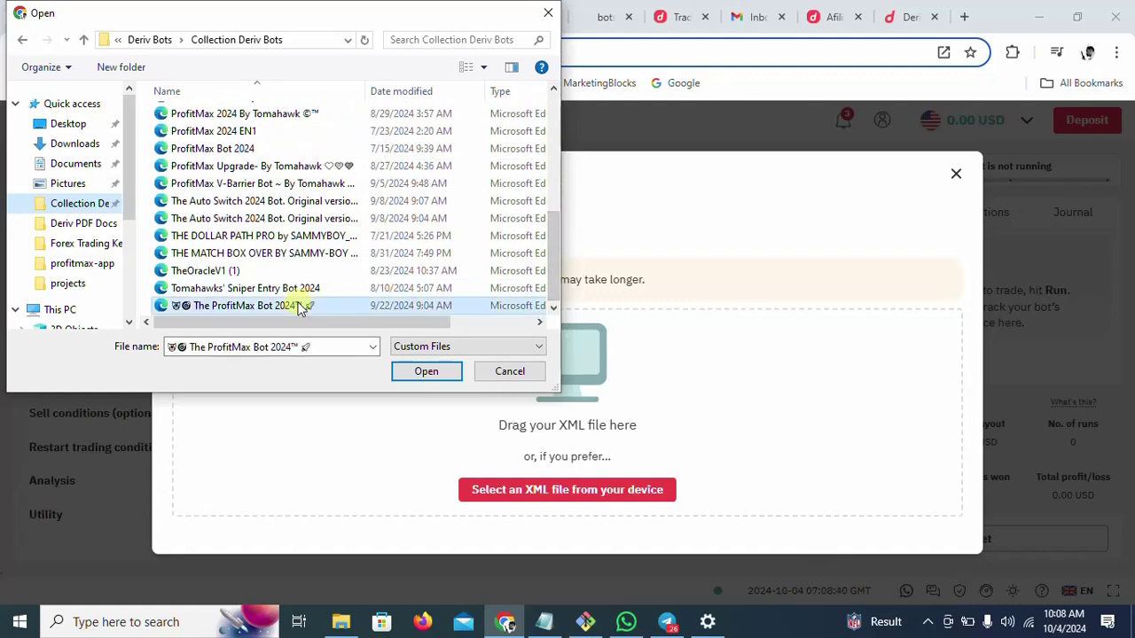
left_click(425, 372)
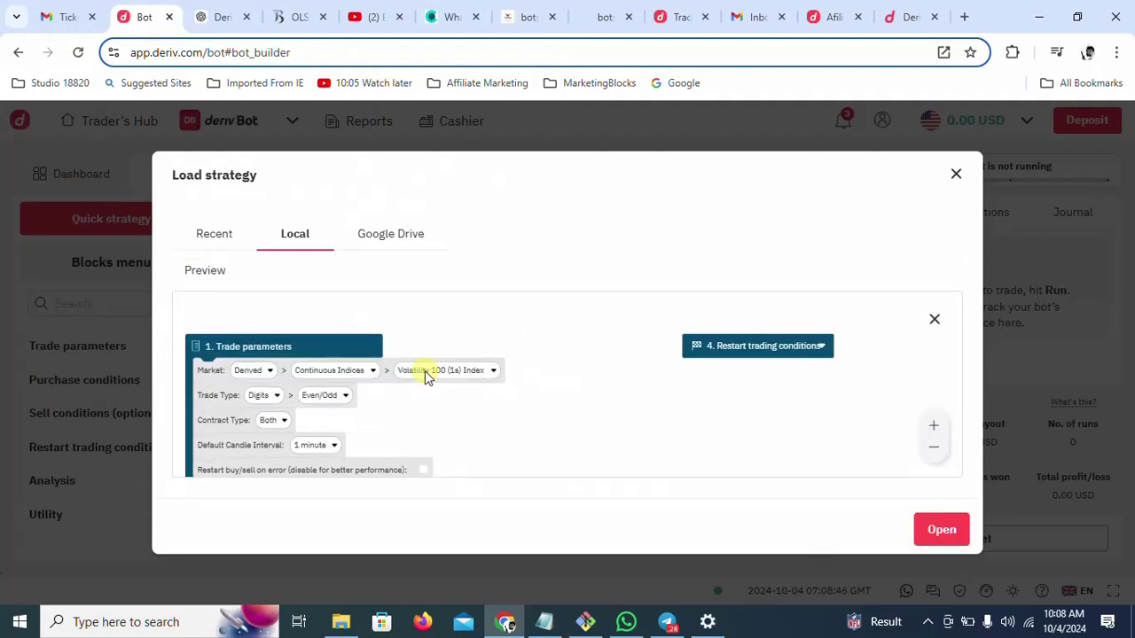
left_click_drag(351, 348, 355, 319)
left_click(942, 541)
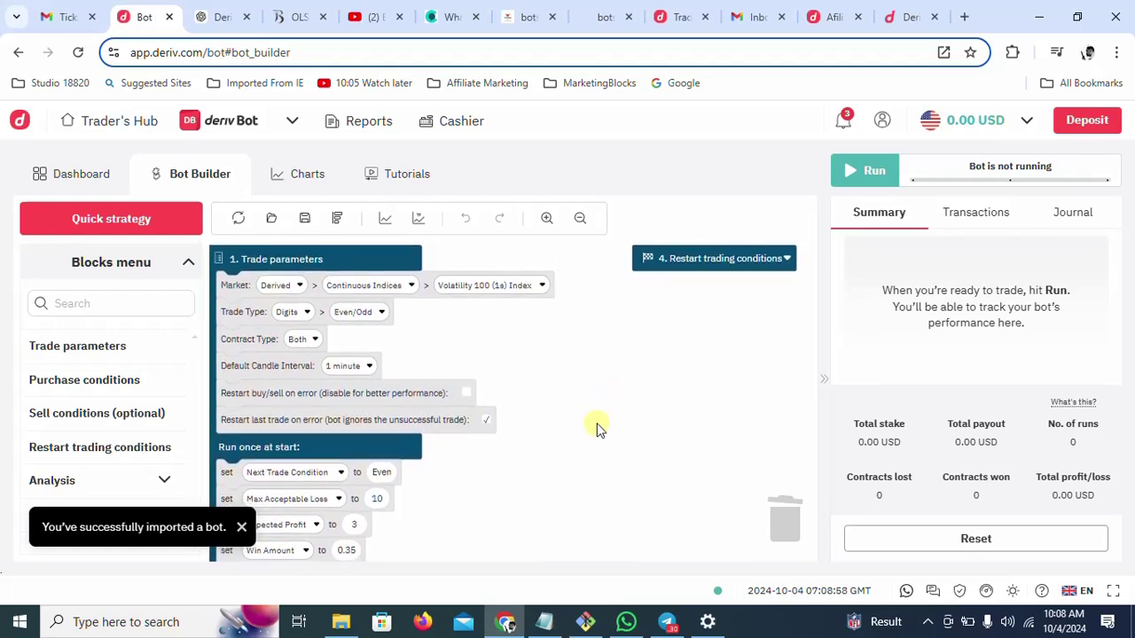
Step: Switch Deriv Bot to the Demo account holding 10,044.61 USD
left_click(1026, 125)
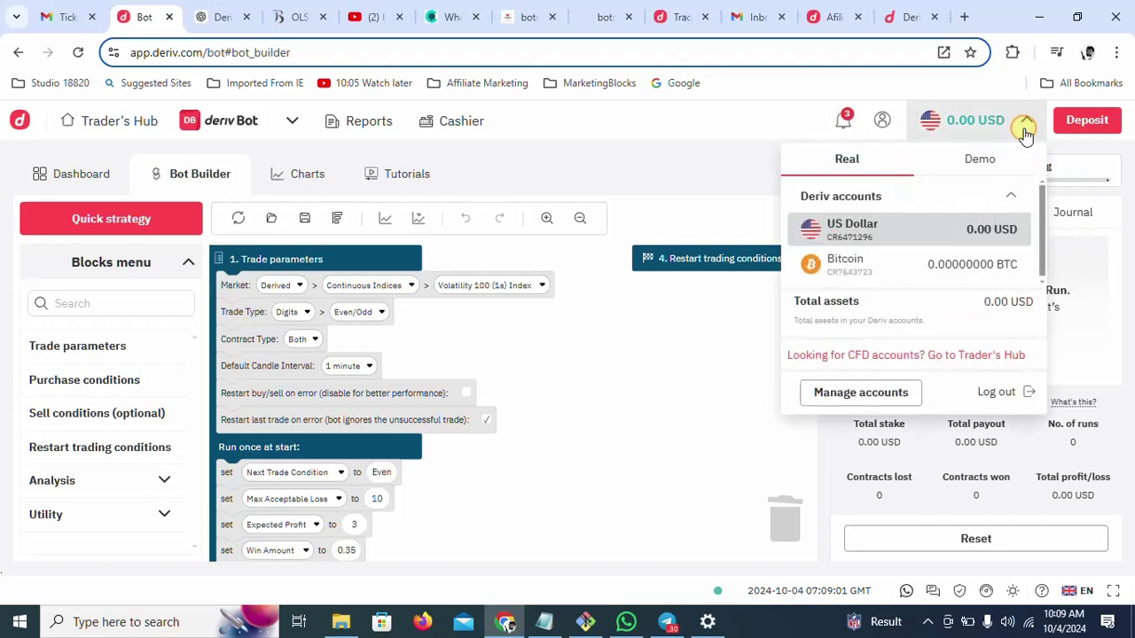
left_click(980, 161)
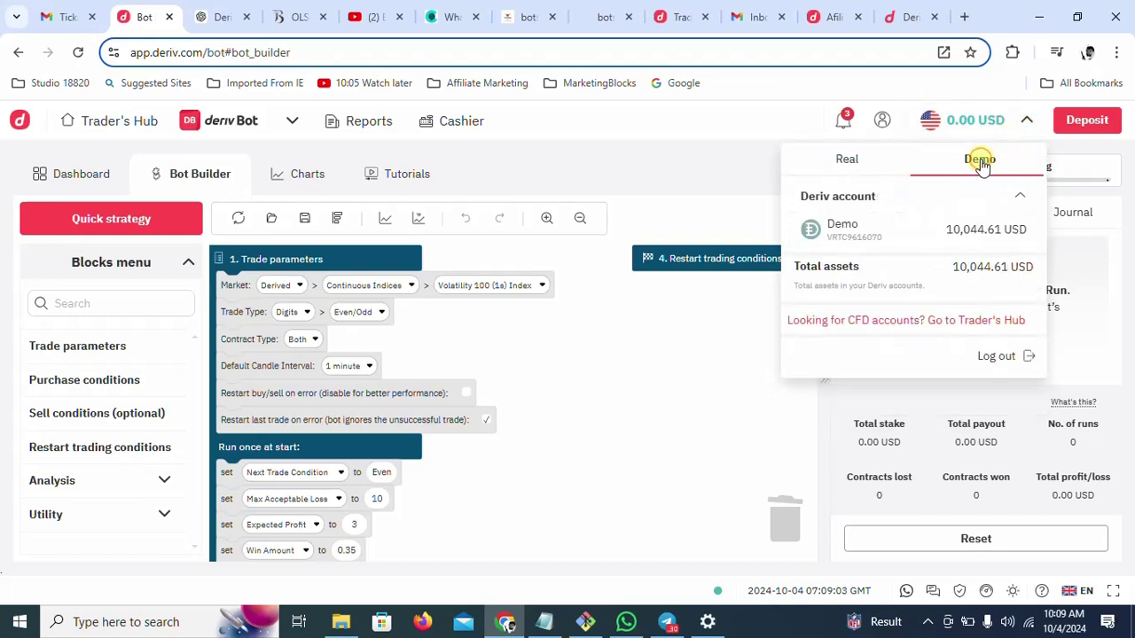
left_click(894, 232)
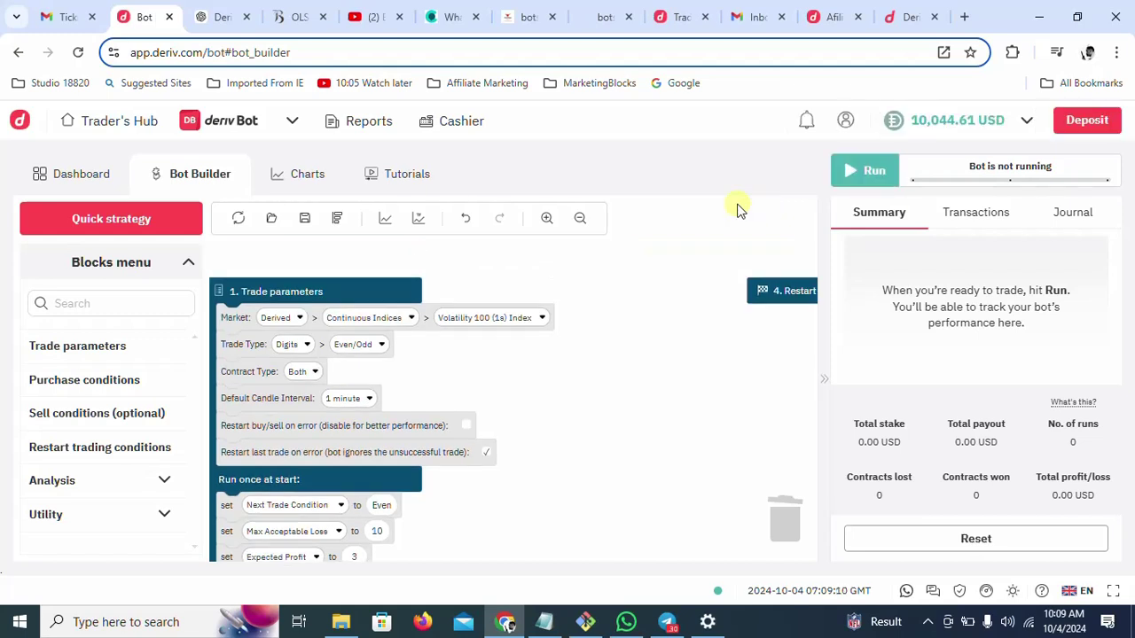
left_click(383, 295)
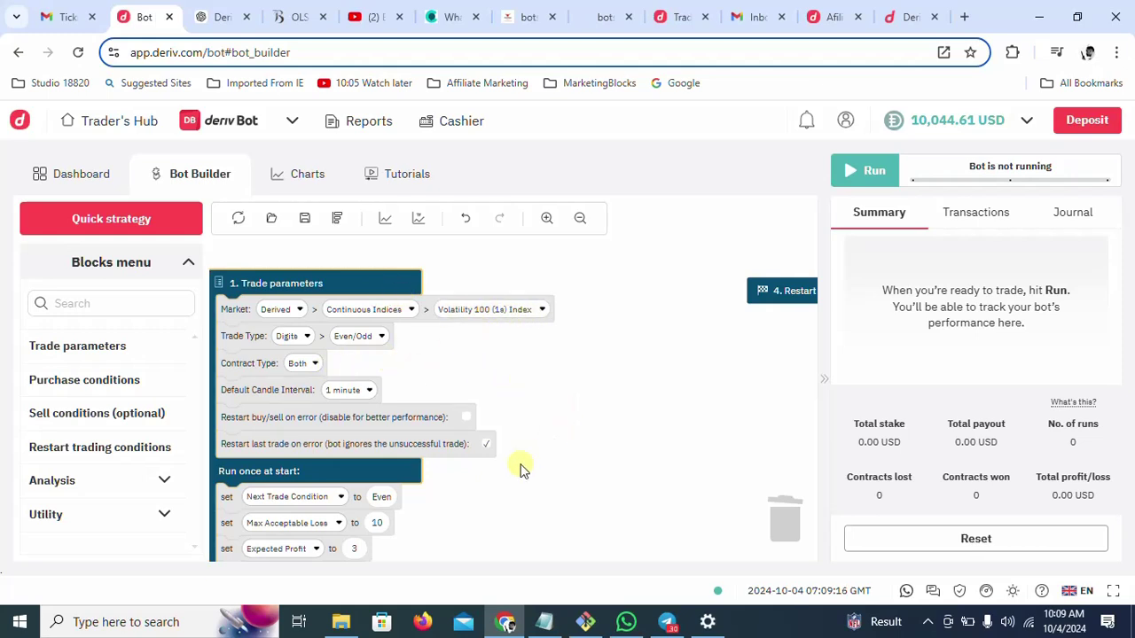
Step: In the Run once at start block, set Expected Profit 100, Win Amount 3, Initial Amount 3
scroll(521, 470, "down", 2)
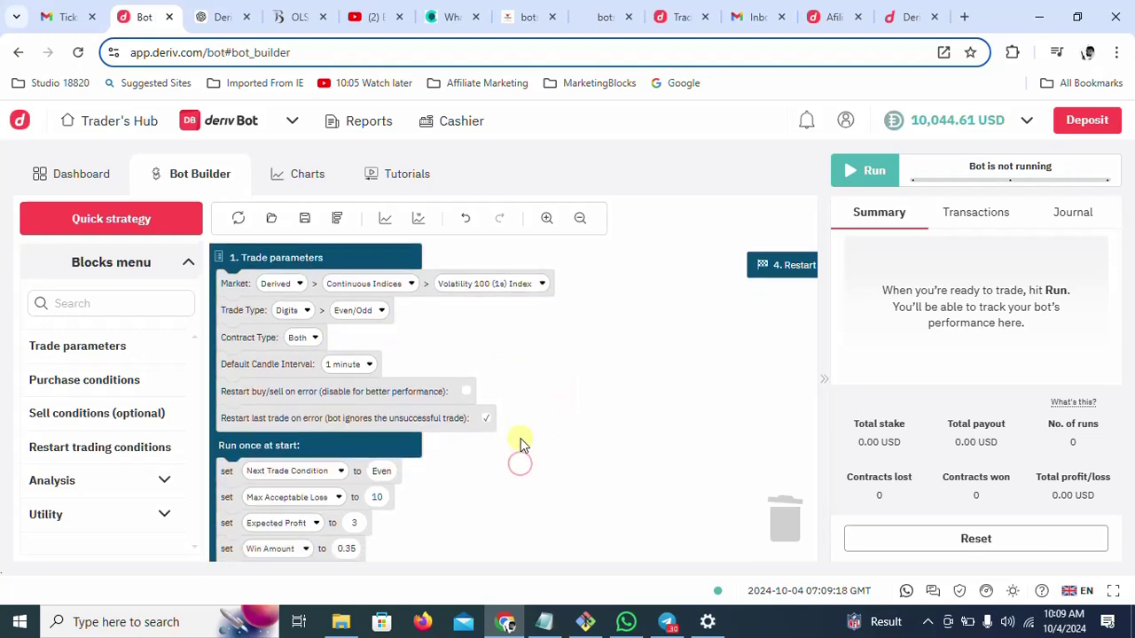
left_click(361, 516)
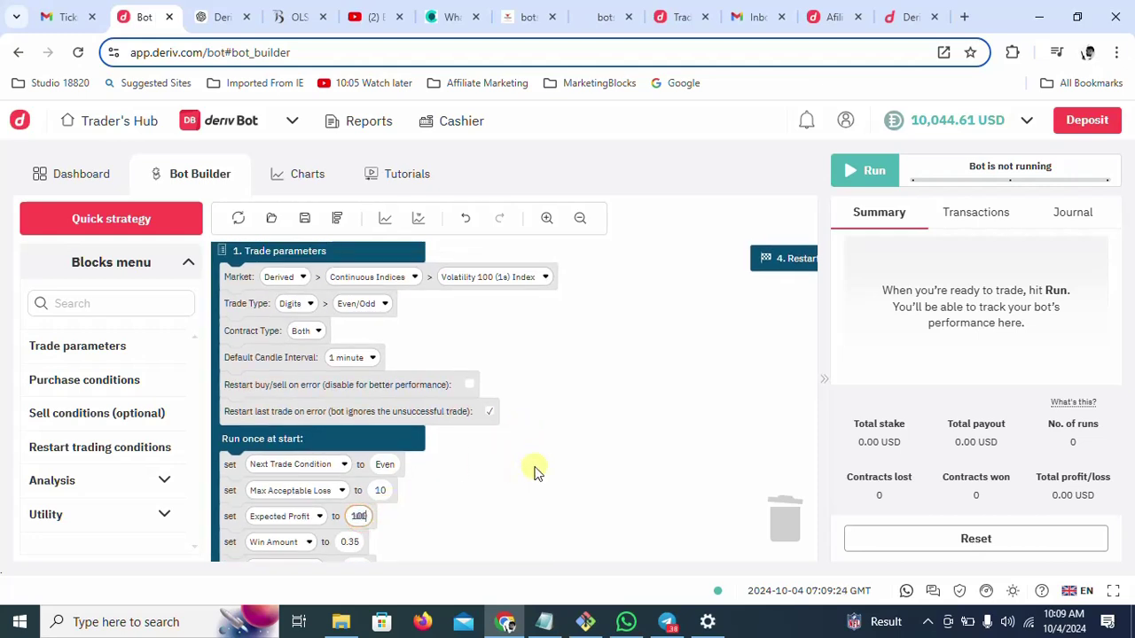
scroll(540, 461, "down", 2)
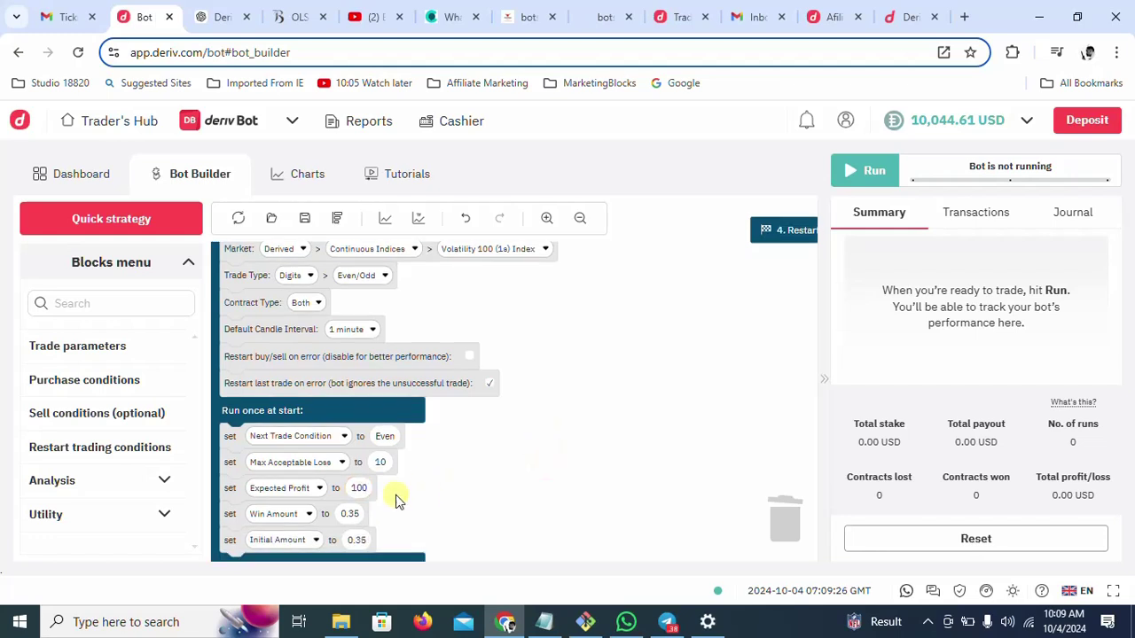
left_click(352, 514)
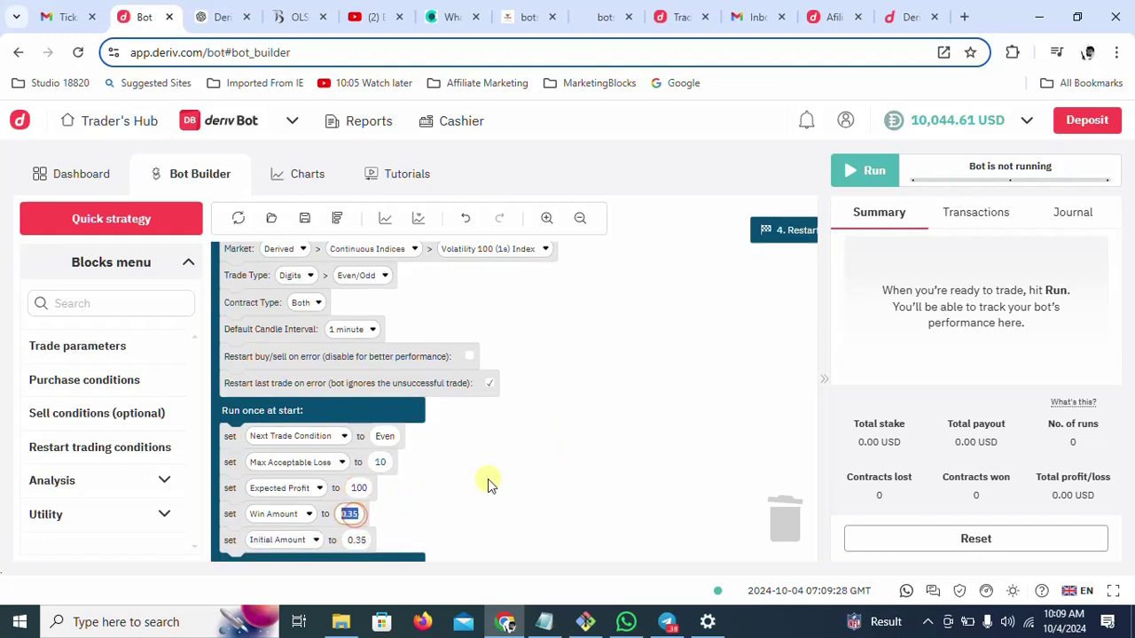
type("3")
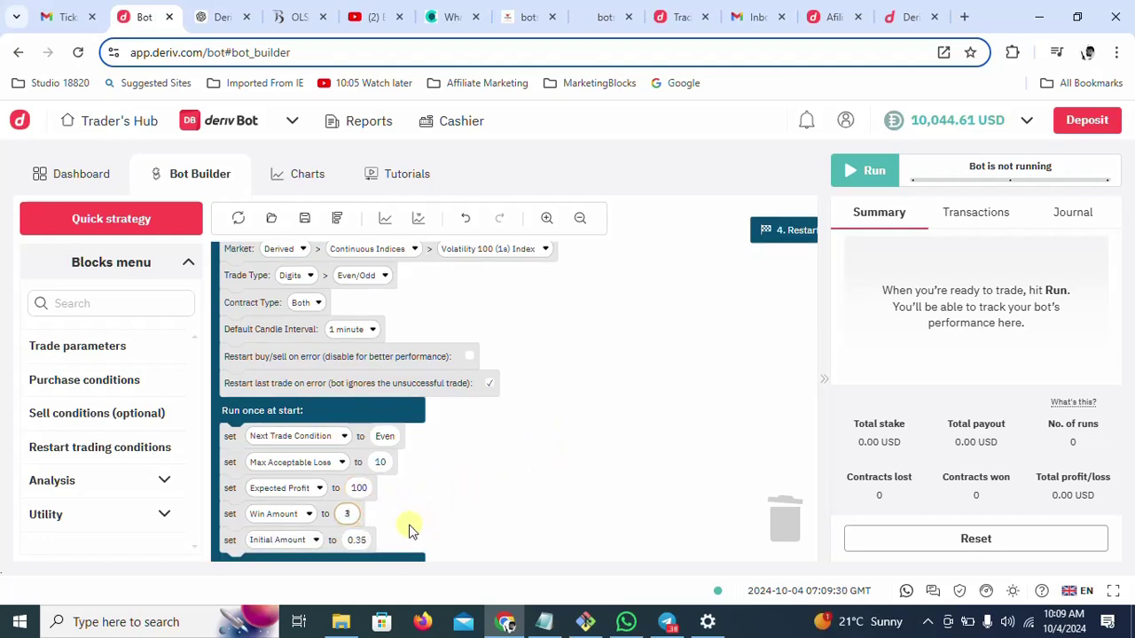
left_click(354, 540)
type("3")
left_click_drag(529, 478, 524, 527)
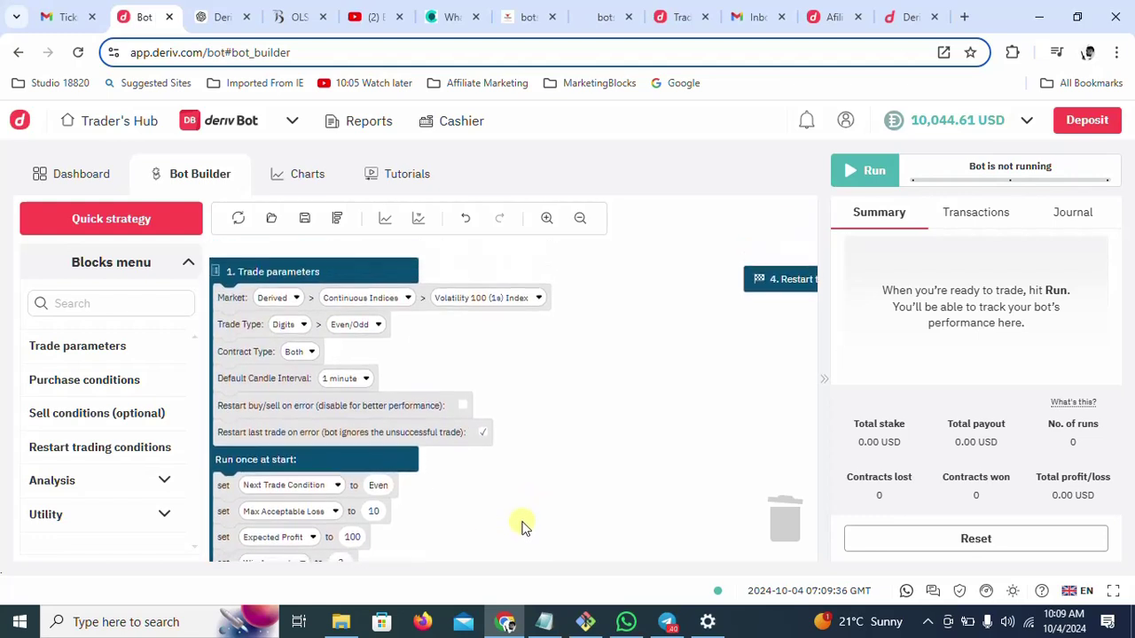
left_click(868, 173)
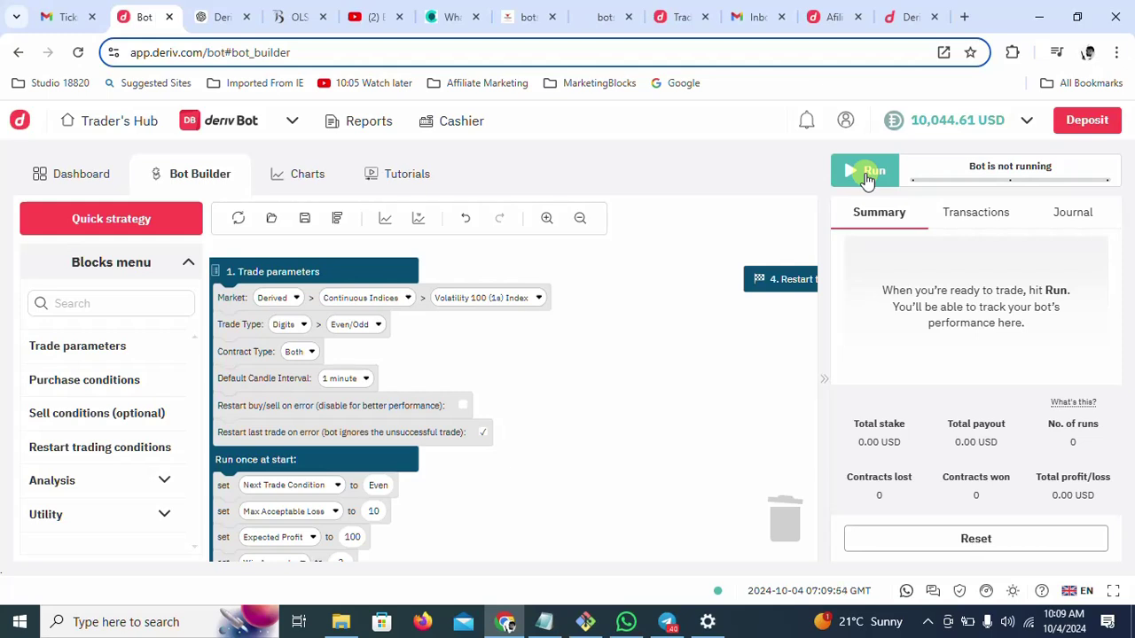
Step: Run the Even/Odd bot on Demo and view its completed trades in Transactions
left_click(868, 175)
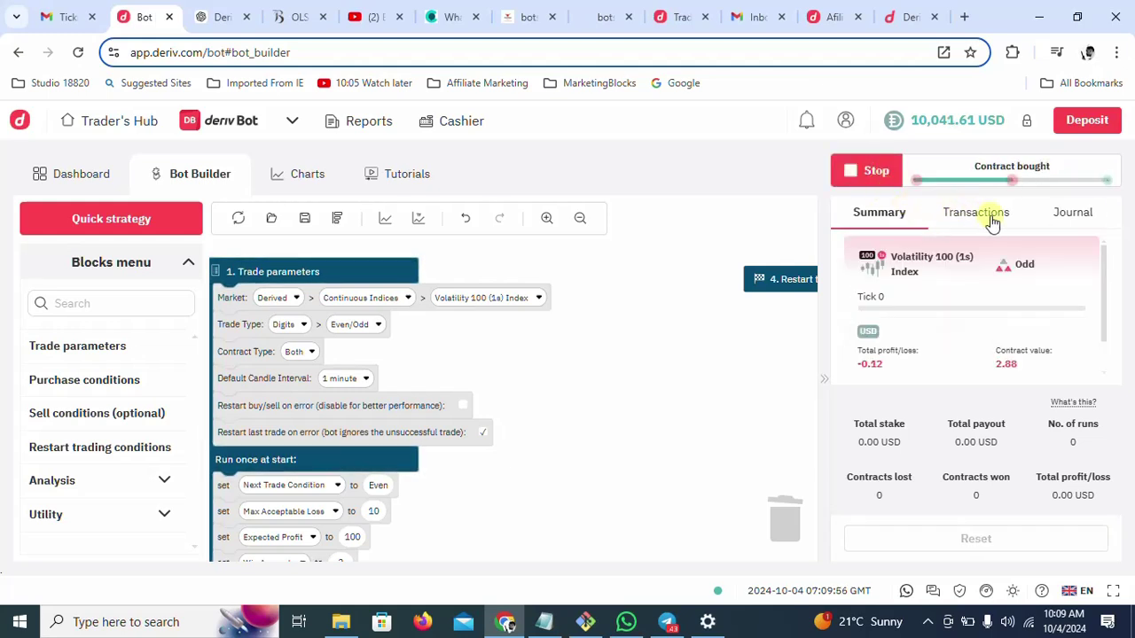
left_click(989, 221)
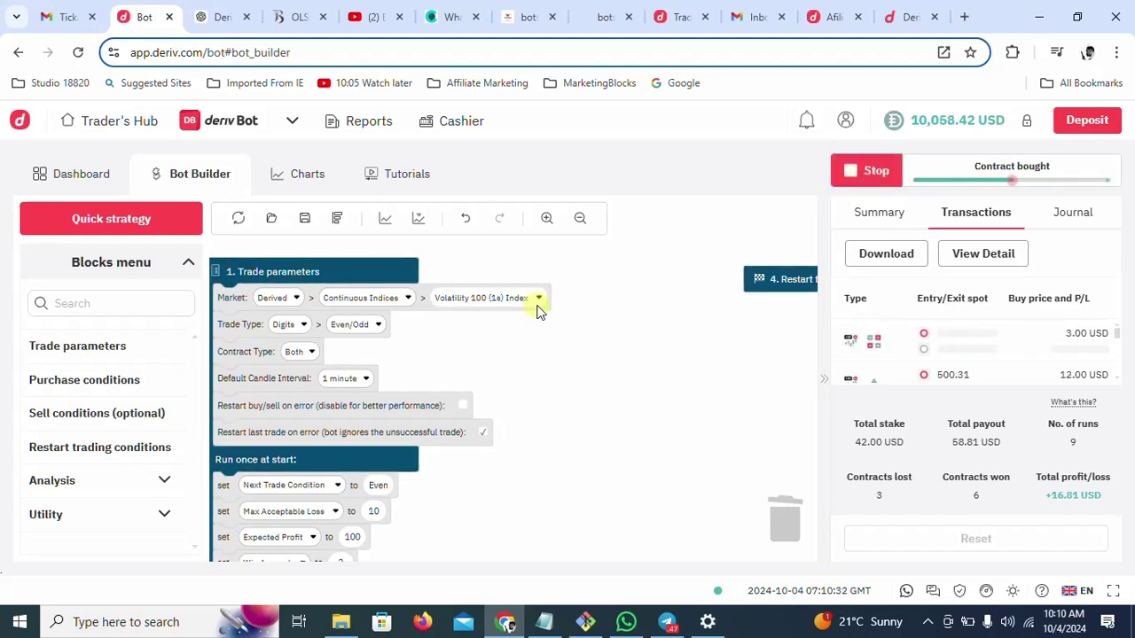
left_click(539, 299)
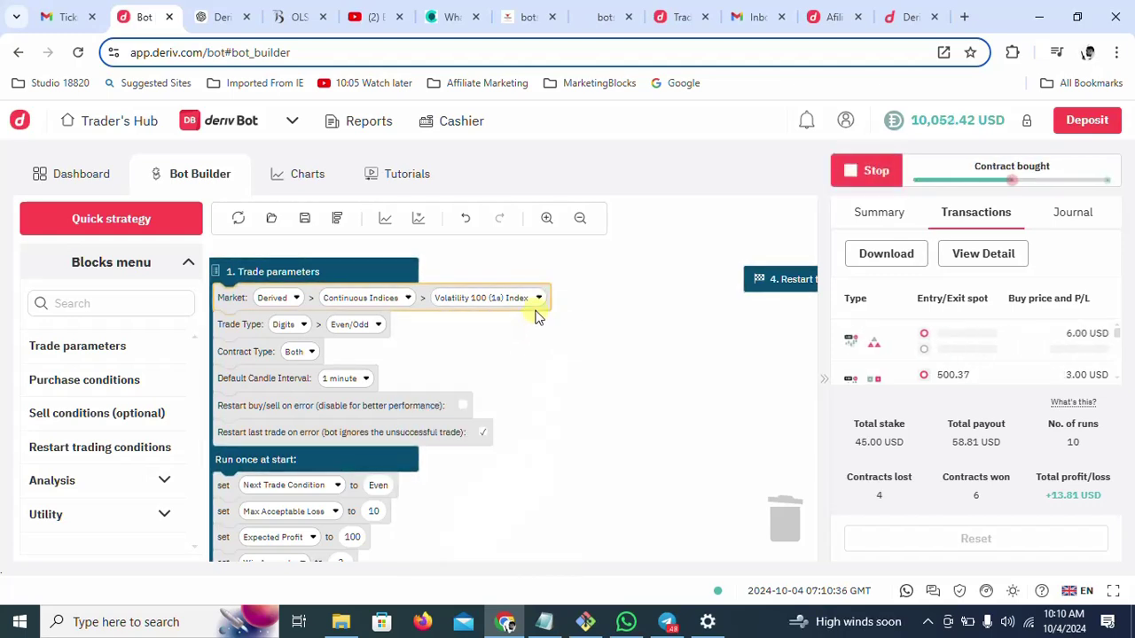
left_click(540, 300)
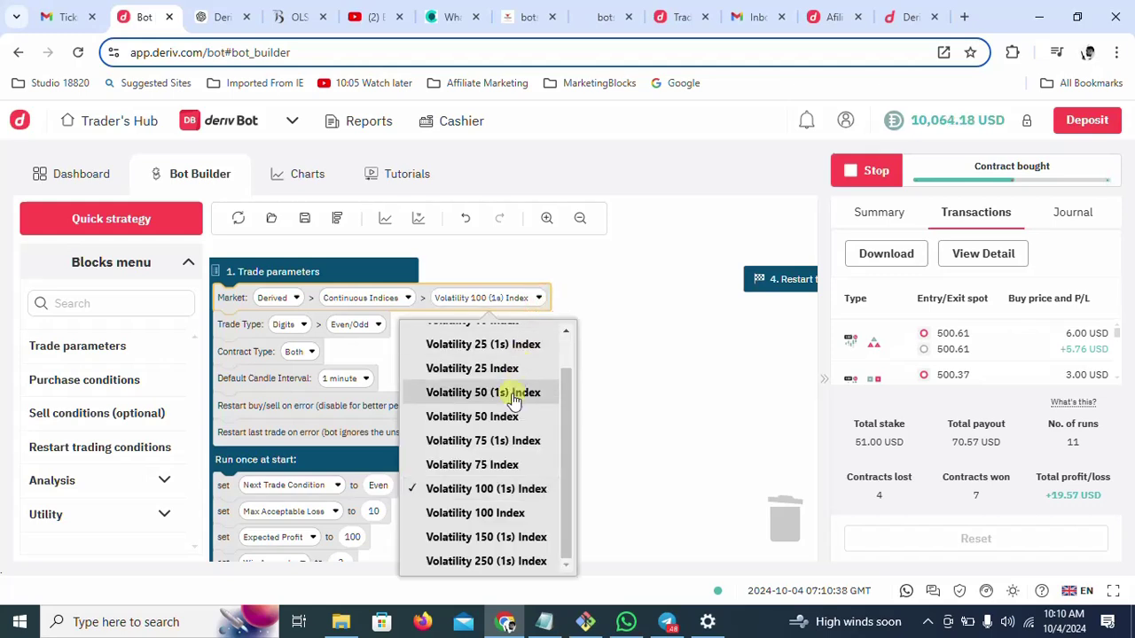
left_click(621, 324)
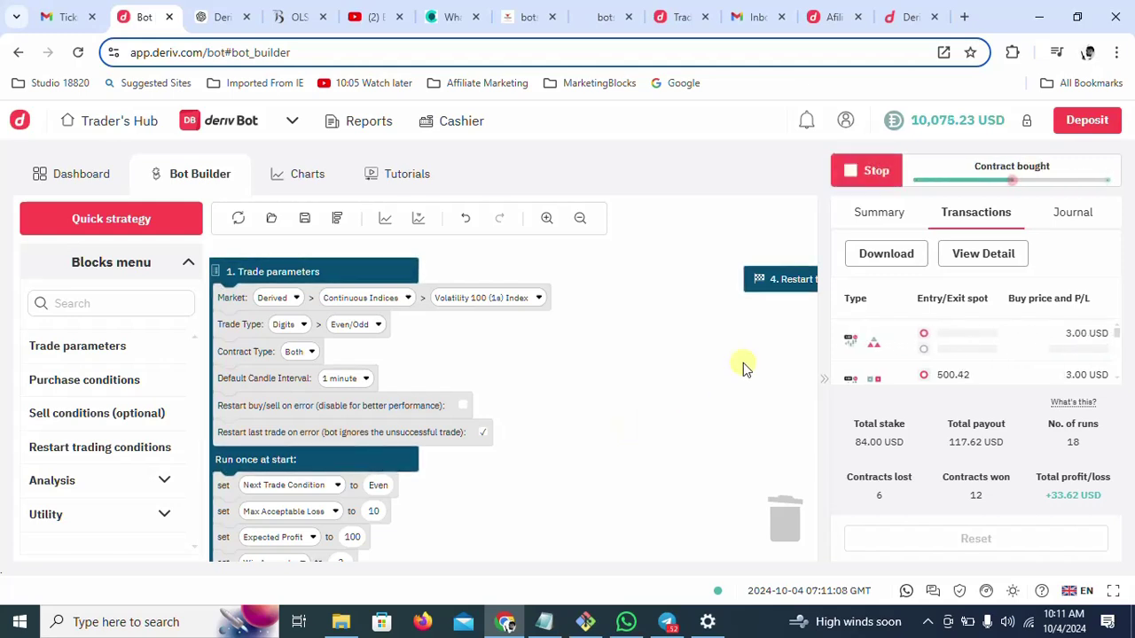
left_click(886, 224)
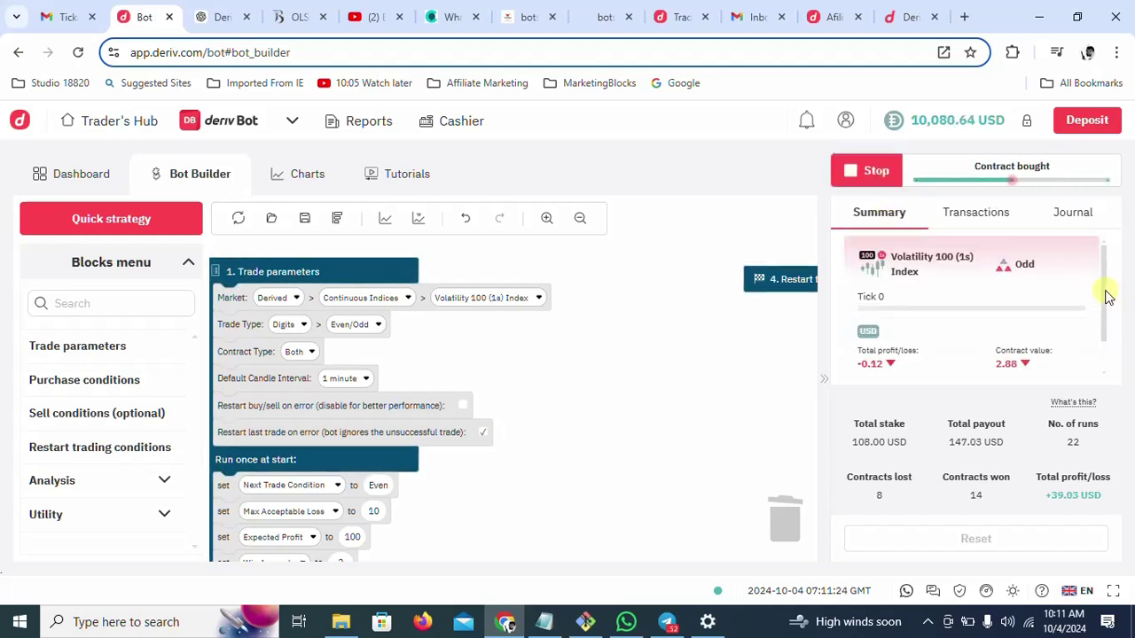
left_click_drag(1105, 299, 1105, 319)
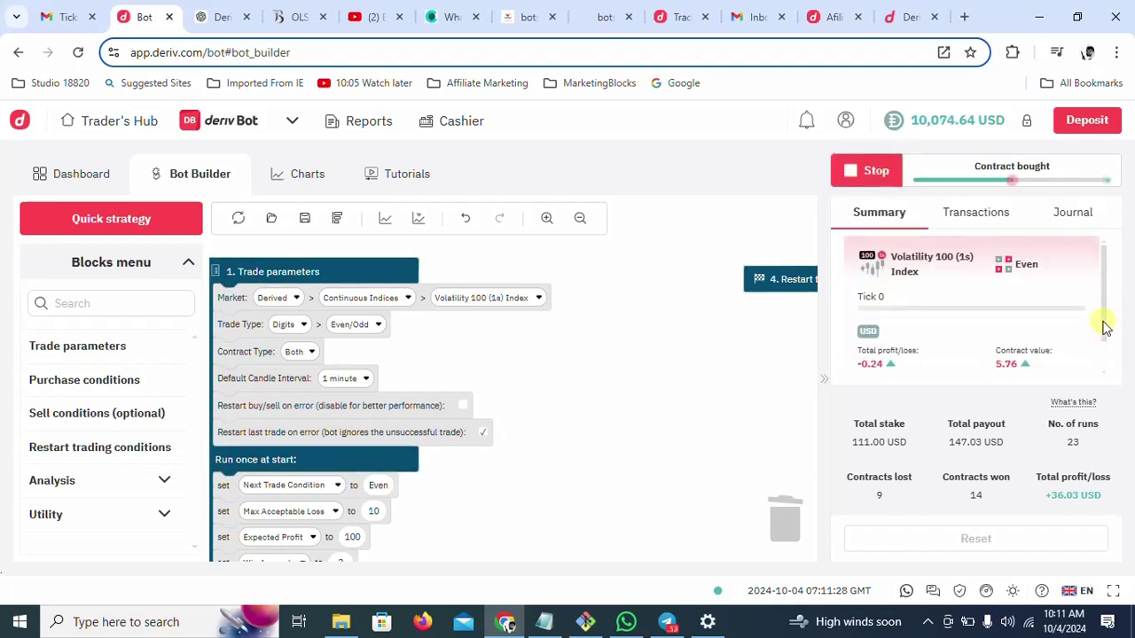
left_click(965, 212)
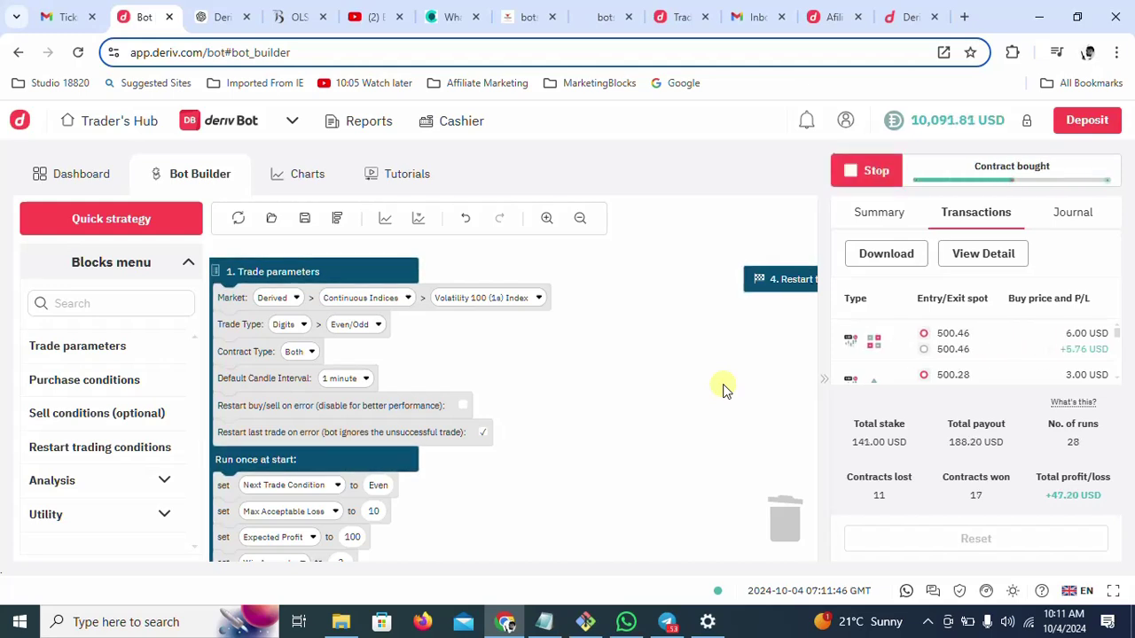
left_click(1078, 215)
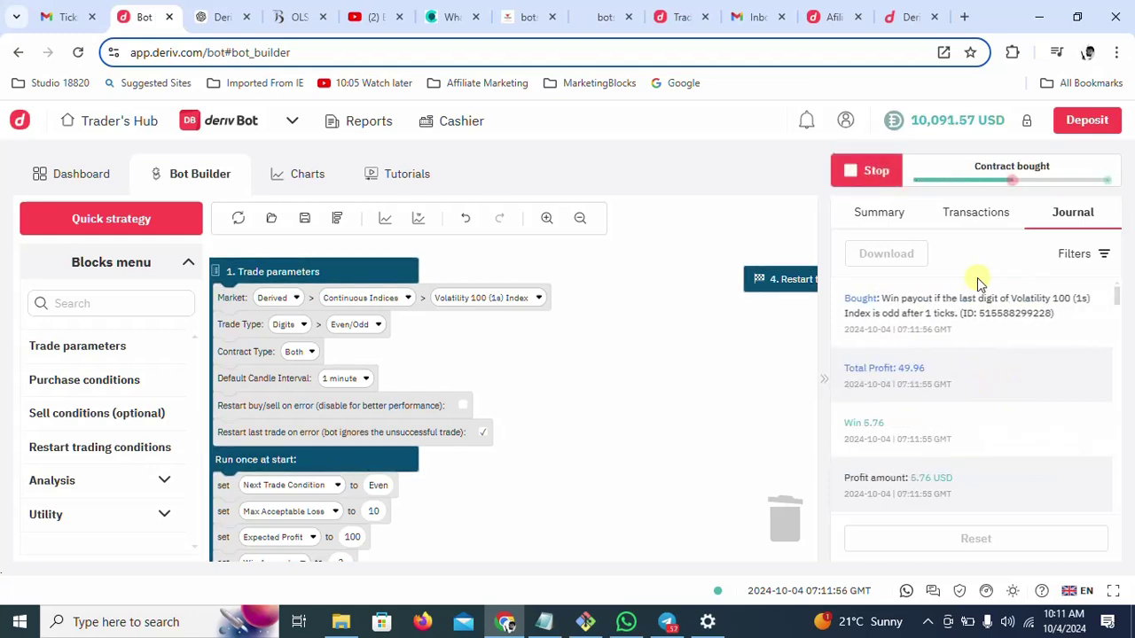
left_click(976, 218)
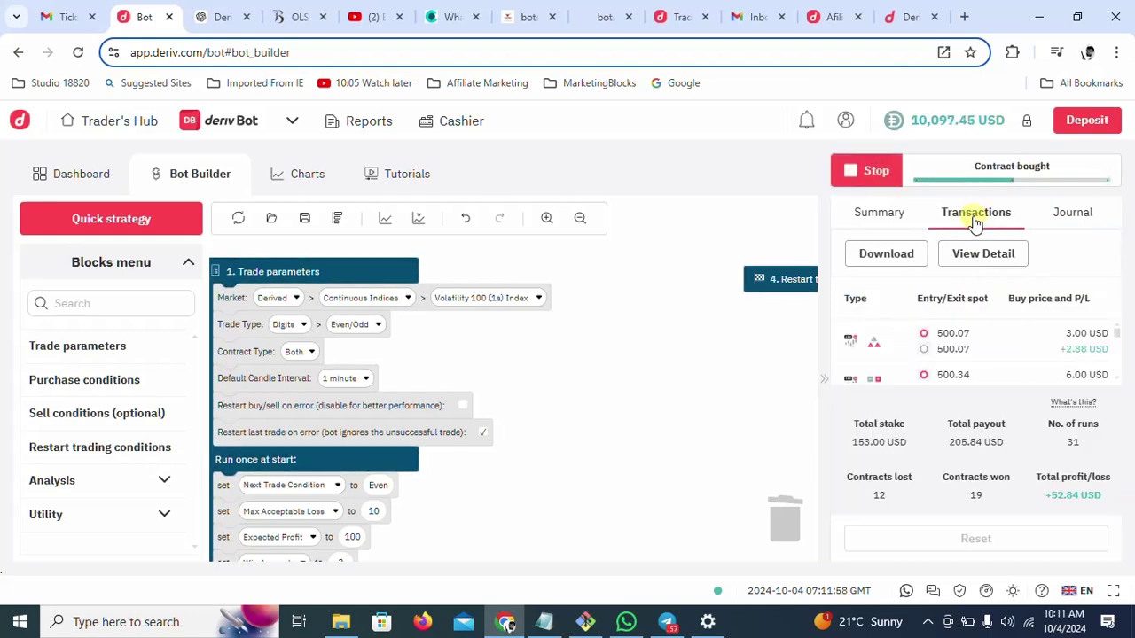